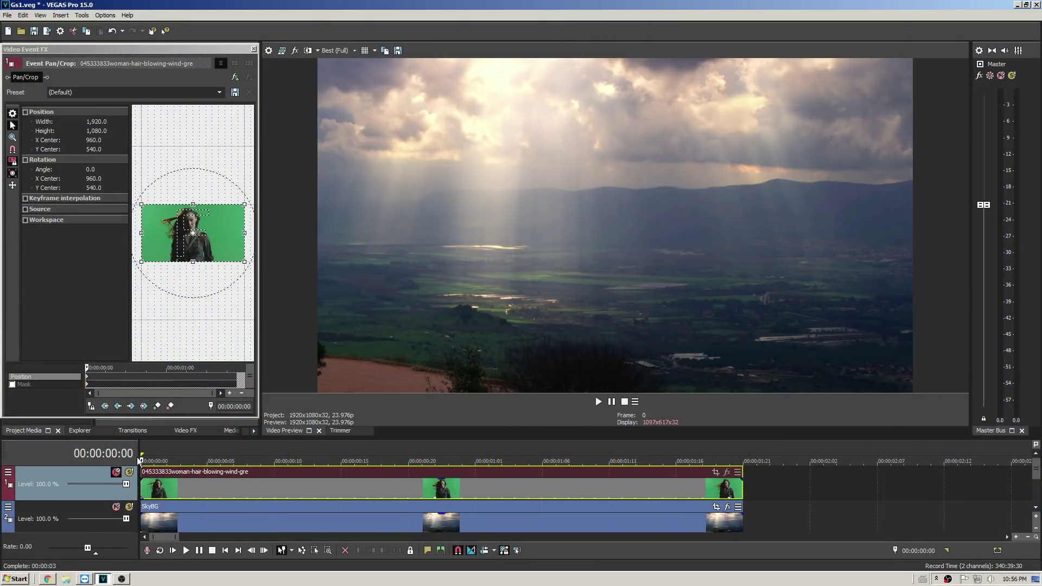
Step: Play back the composite, then unmute track 1 so the green-screen woman shows over the sky
key("space")
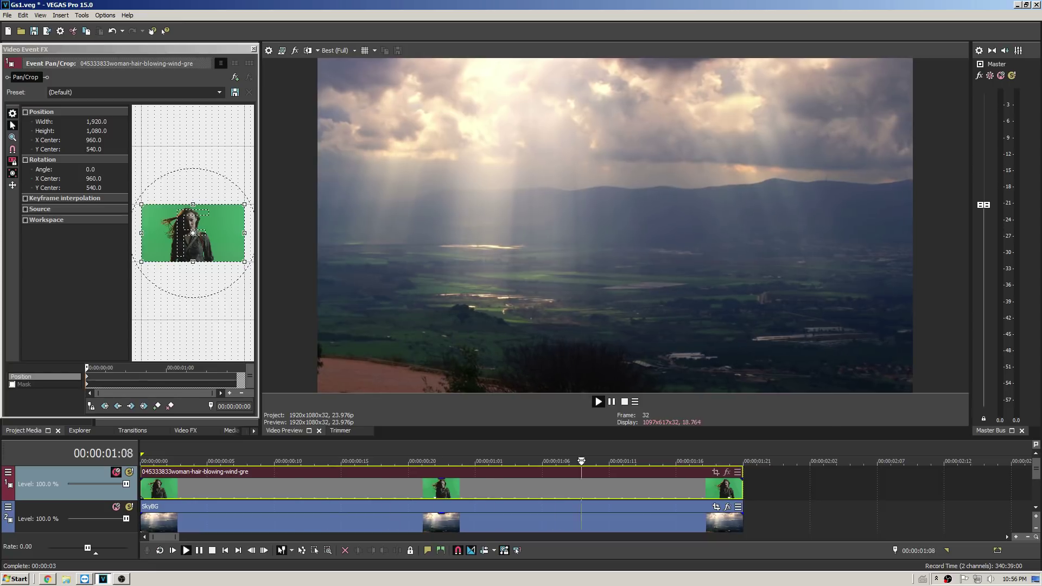
key("space")
left_click(115, 474)
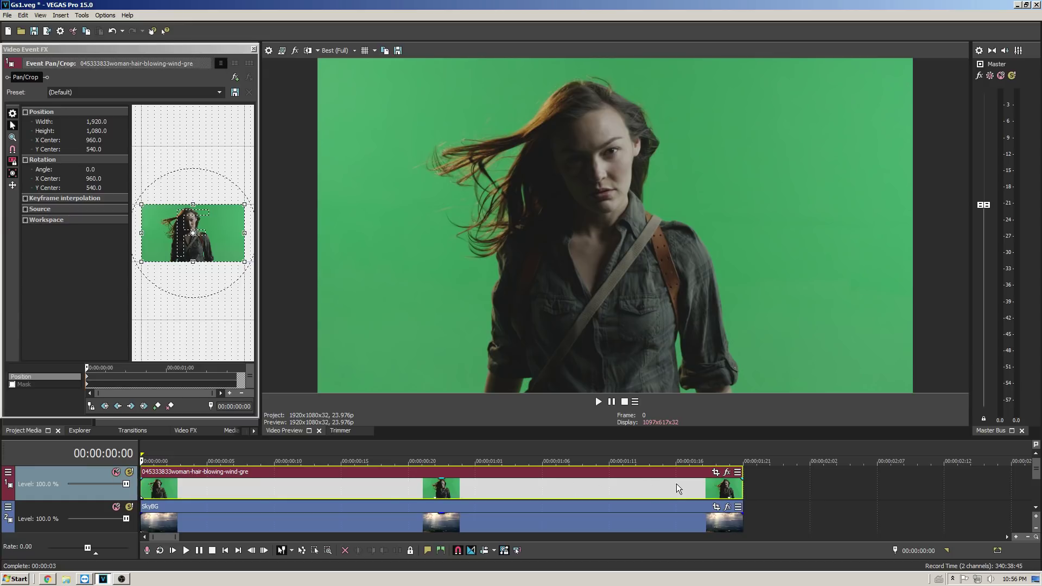
Step: Add the BCC Primatte Studio effect to the woman's clip from the Plug-In Chooser
left_click(726, 471)
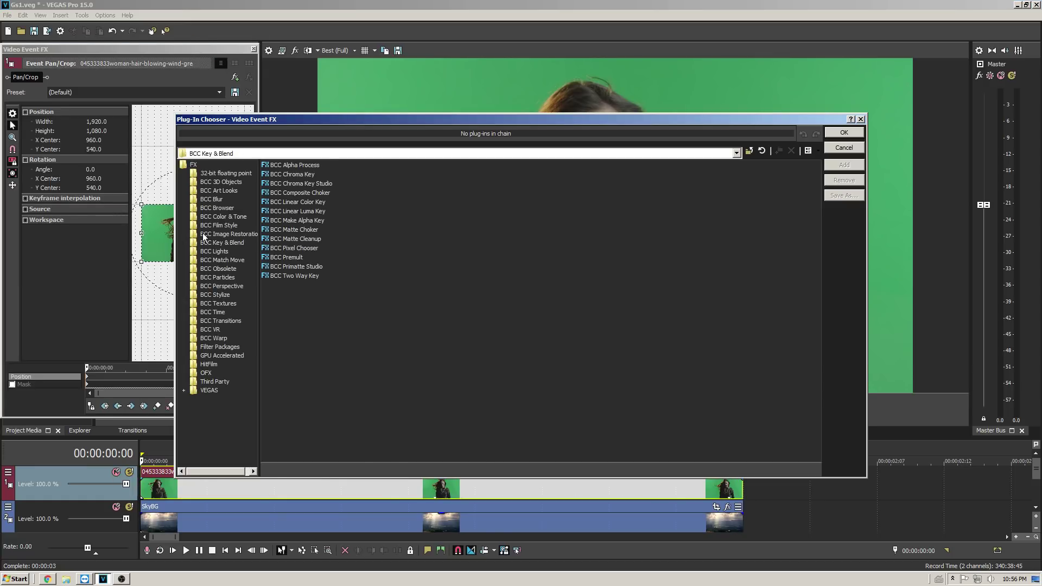
left_click(309, 267)
left_click(828, 132)
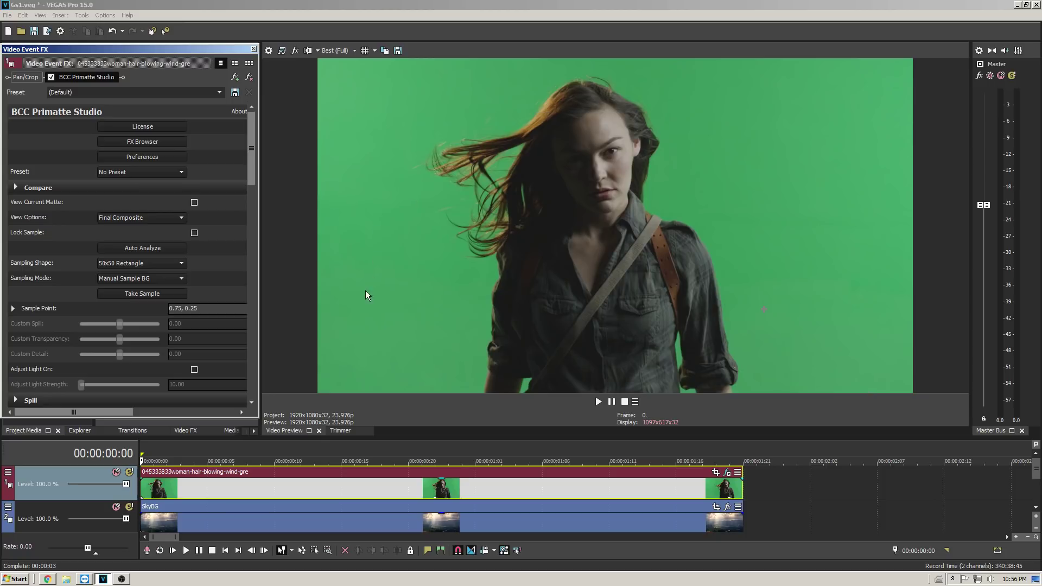
Step: Check the Primatte presets, keeping No Preset, and bring up the View Options list
left_click(136, 171)
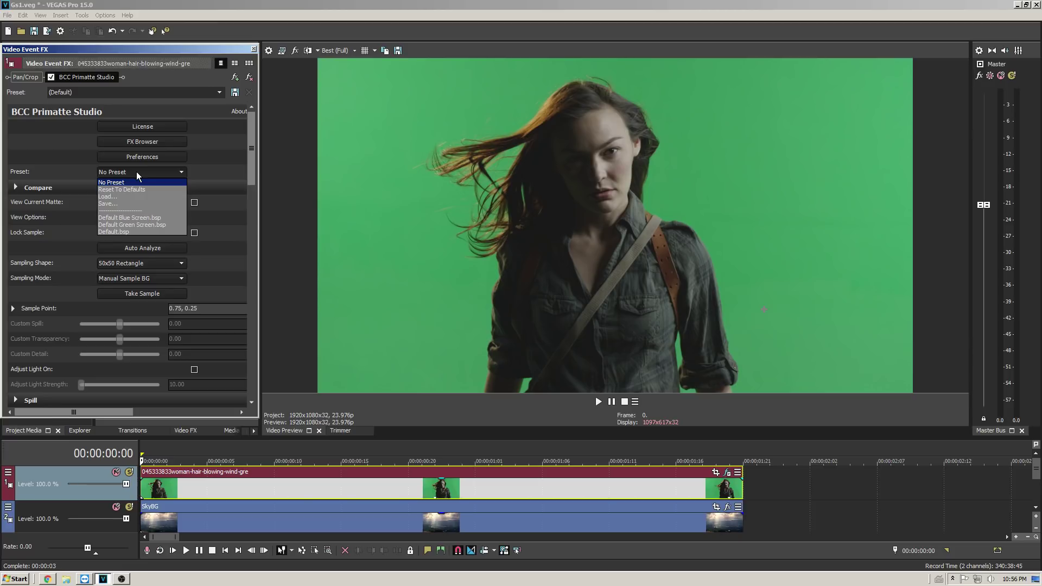
left_click(135, 171)
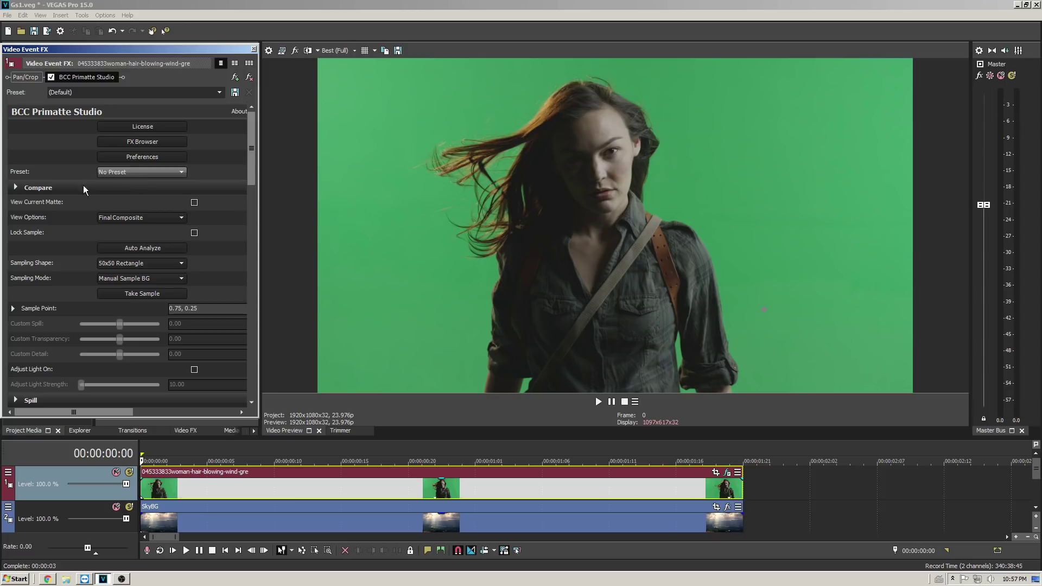
left_click(129, 218)
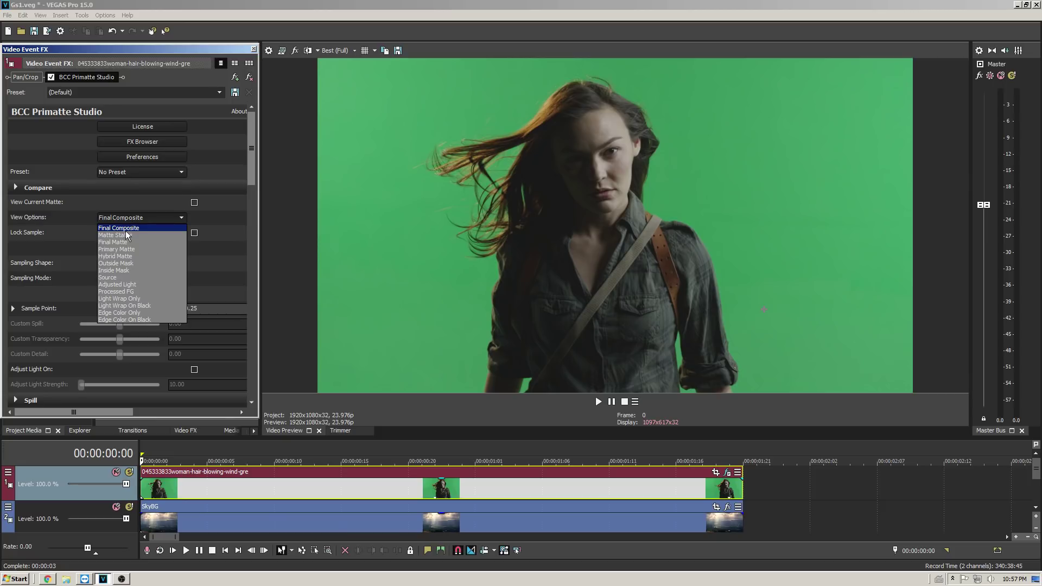
Step: Preview the Final Matte, then return View Options to Final Composite
left_click(125, 242)
left_click(125, 218)
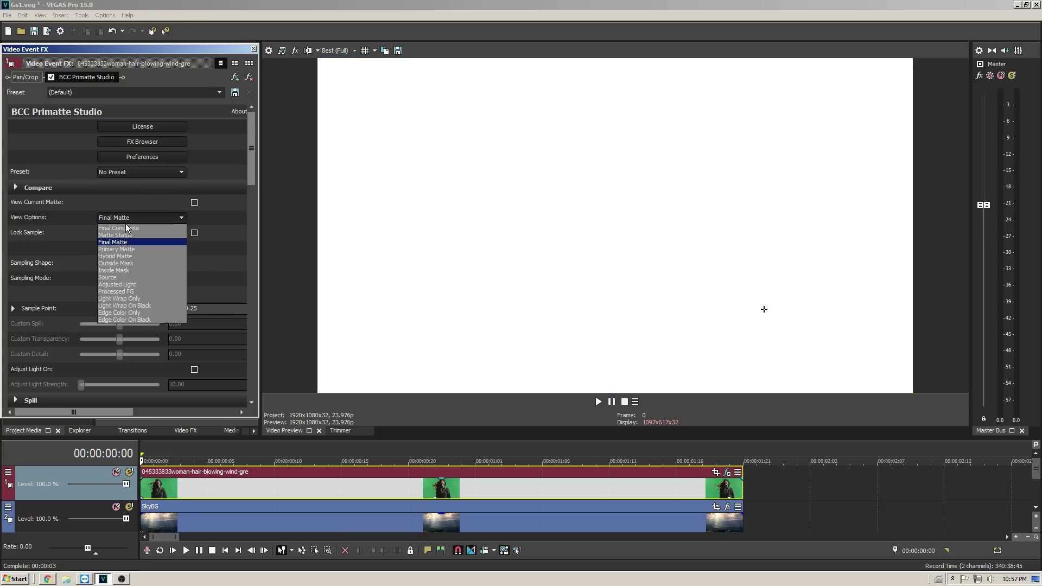
left_click(125, 225)
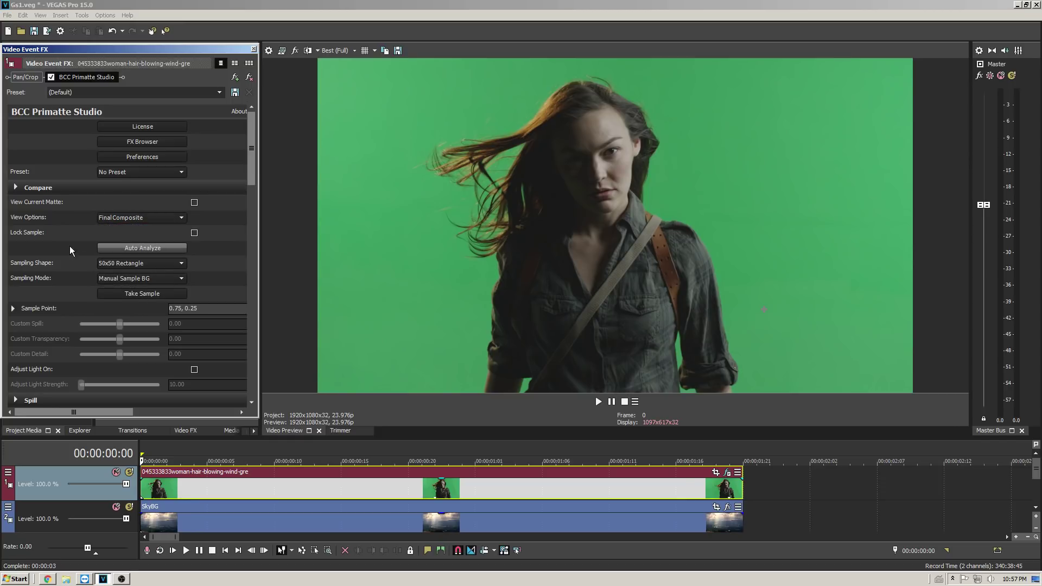
Step: Set Sampling Shape to Point, keeping Sampling Mode at Manual Sample BG
left_click(119, 263)
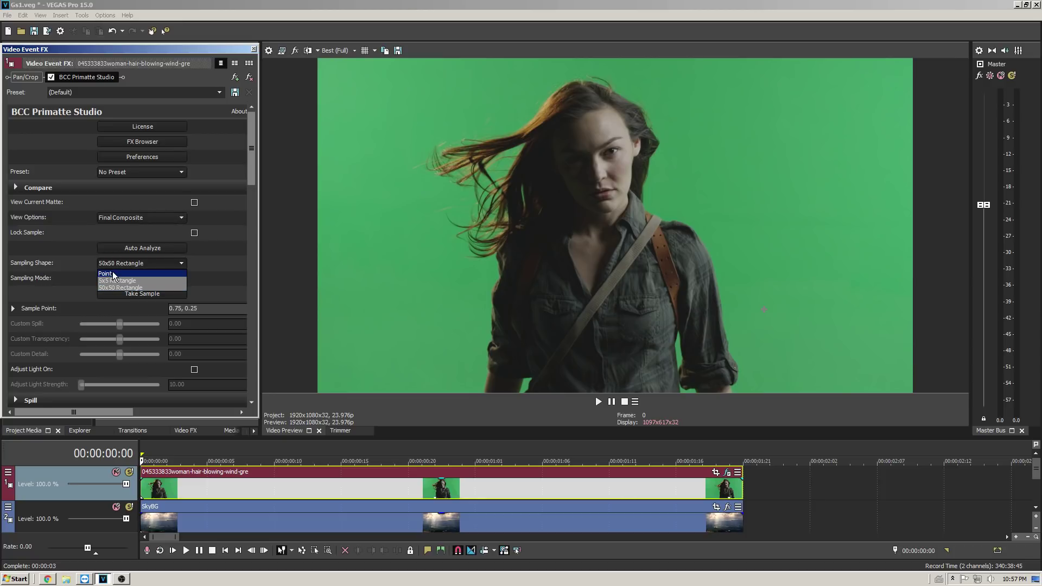
left_click(114, 275)
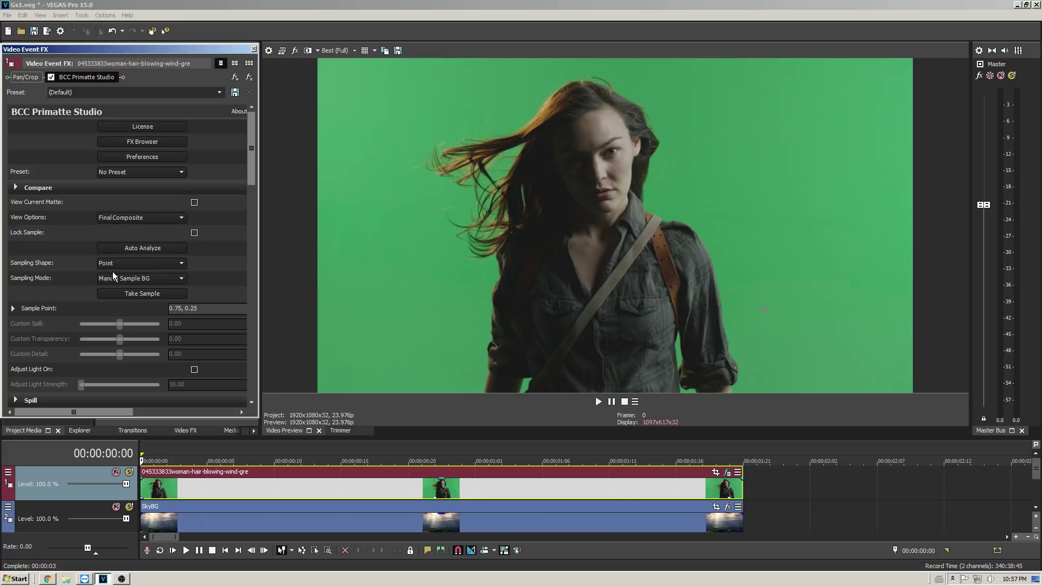
left_click(118, 278)
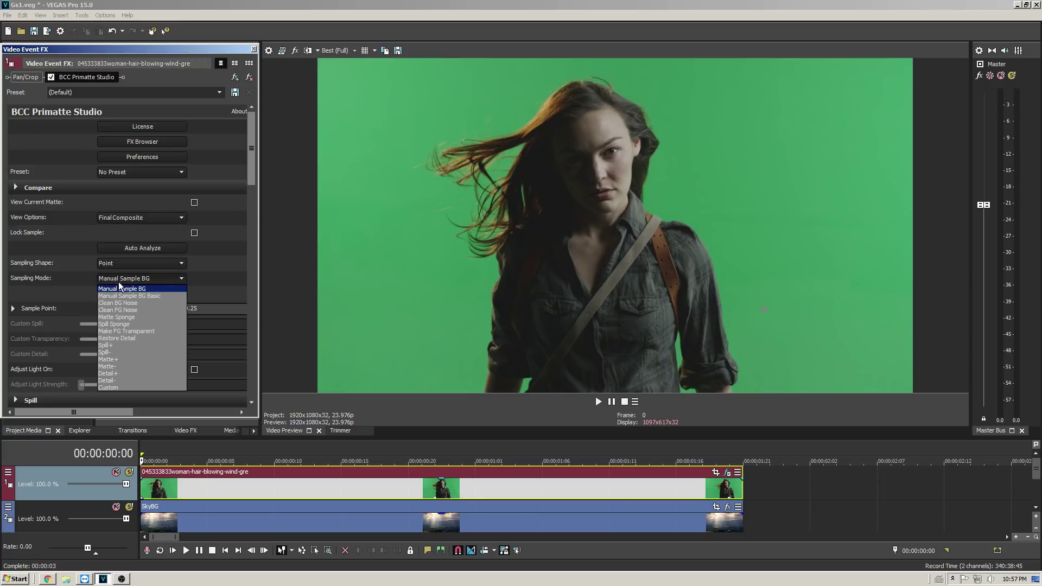
left_click(147, 277)
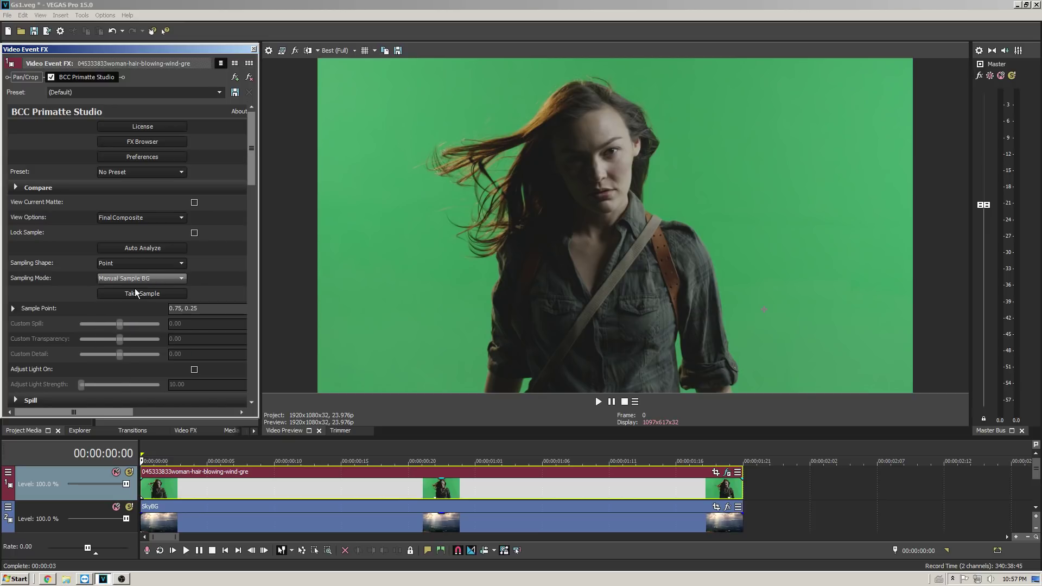
left_click(119, 263)
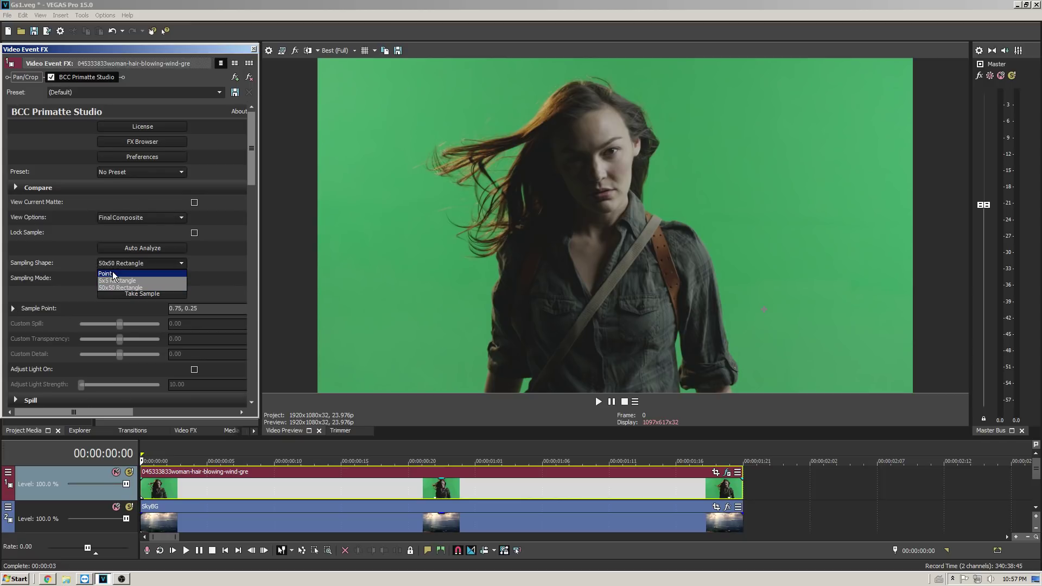
Step: Move the Point sample to the upper-left green area (0.09, 0.84) and take the sample
left_click(113, 274)
left_click(13, 307)
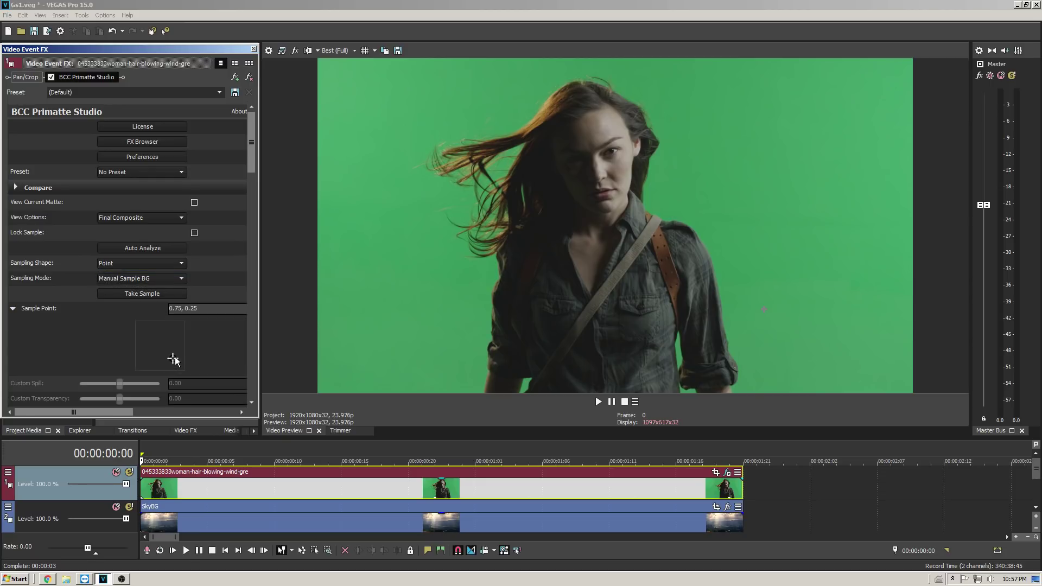
left_click_drag(173, 359, 156, 353)
mouse_move(568, 250)
left_mouse_down()
mouse_move(443, 204)
mouse_move(371, 110)
left_mouse_up()
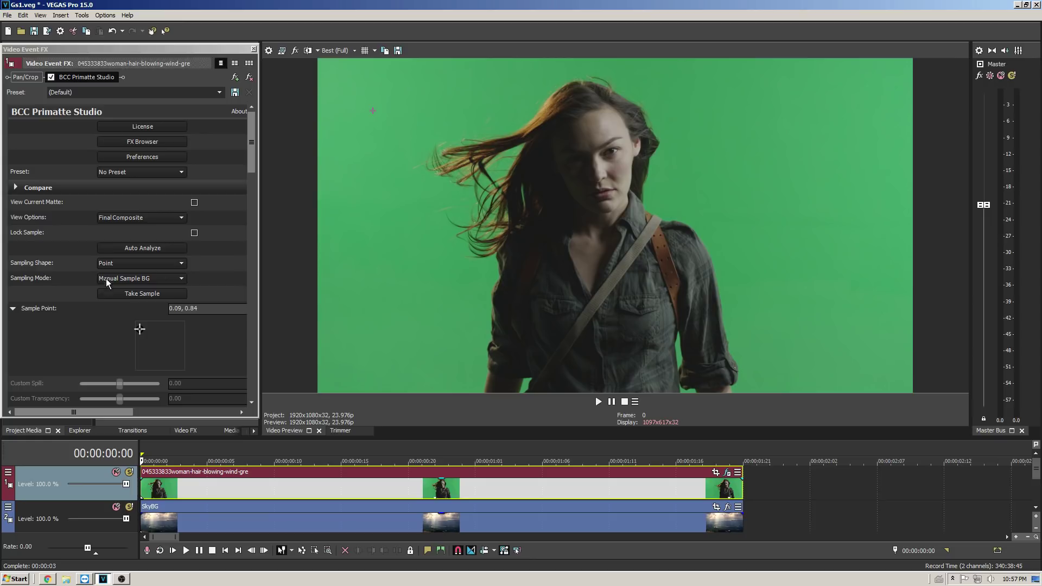
left_click(129, 294)
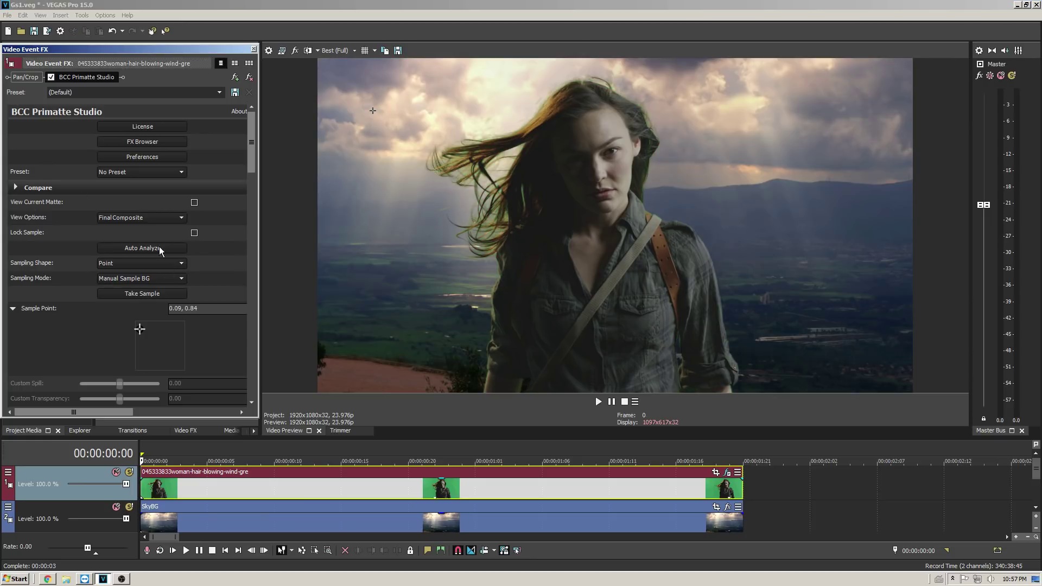
Step: Inspect the resulting Final Matte, then switch back to Final Composite
left_click(145, 218)
left_click(144, 236)
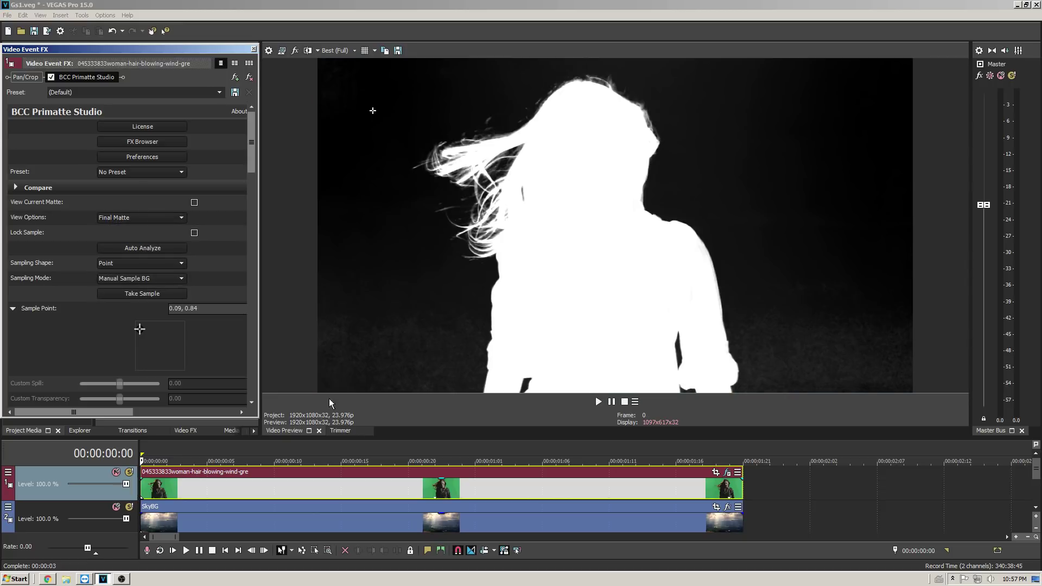
left_click(122, 217)
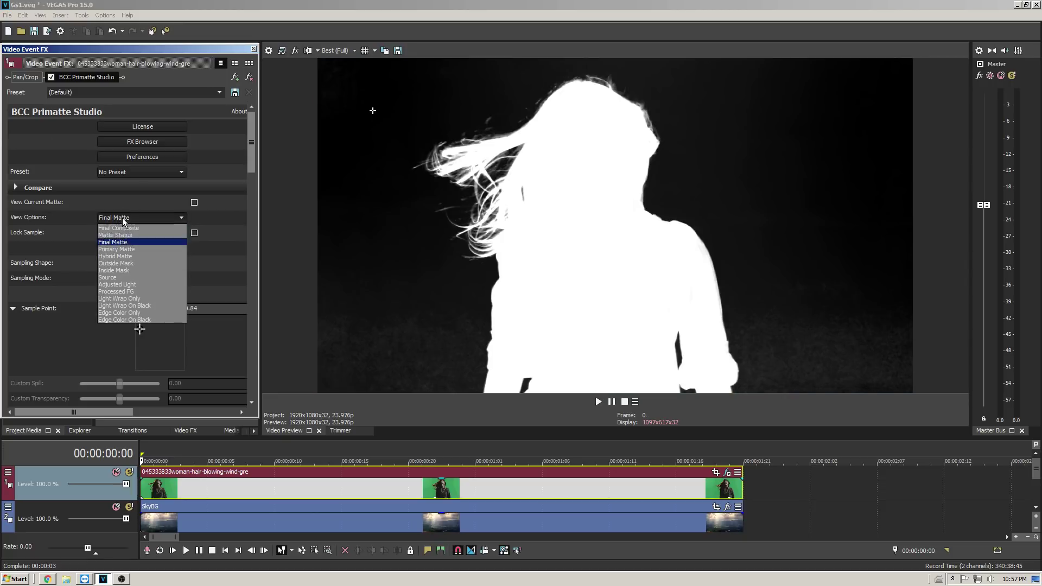
left_click(119, 228)
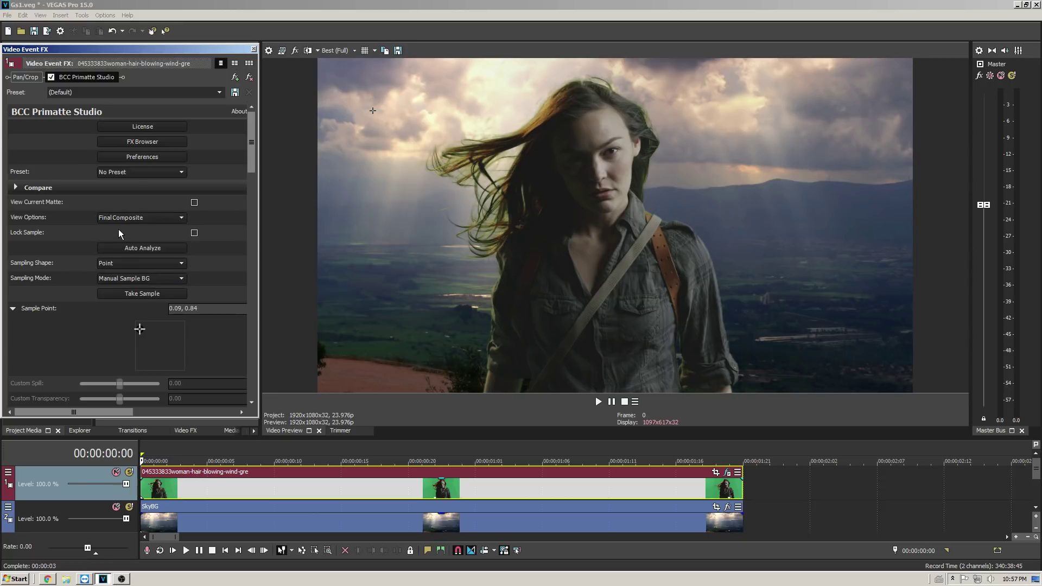
Step: Switch sampling to a 50x50 Rectangle shape in Clean BG Noise mode
left_click(128, 263)
left_click(129, 191)
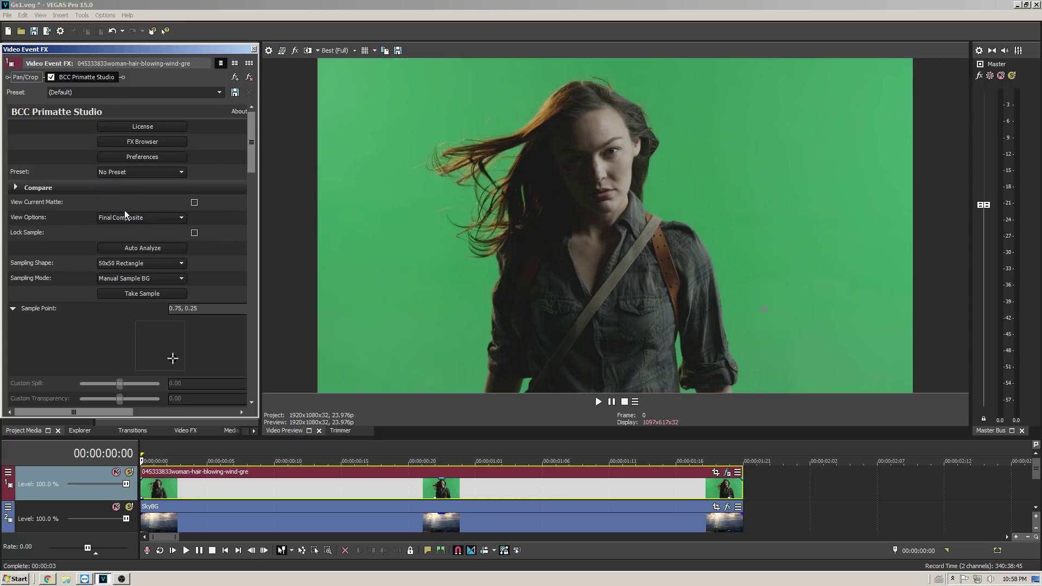
left_click(127, 251)
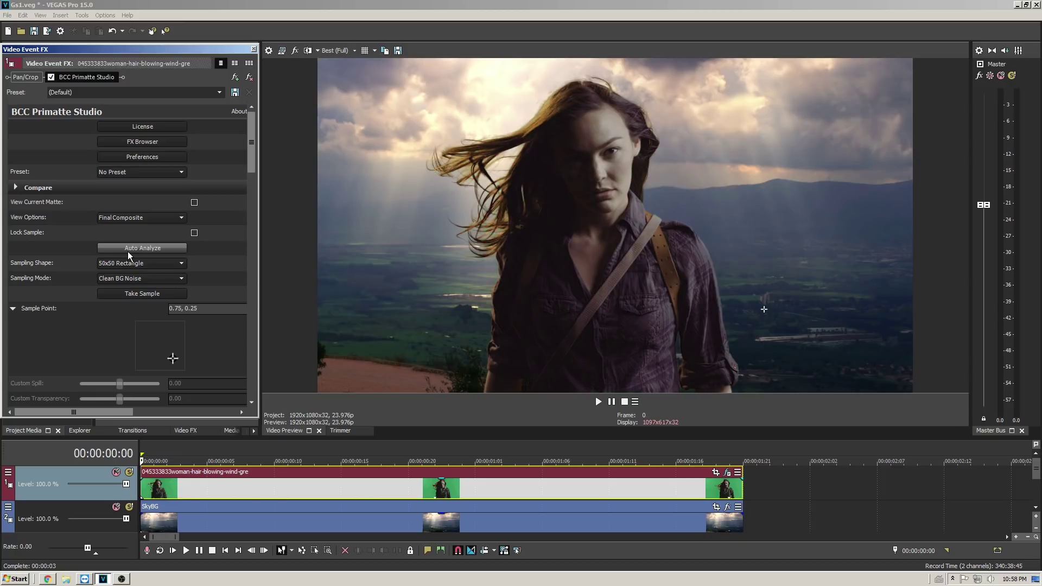
Step: View the Final Matte, then change View Options to Matte Status
left_click(126, 216)
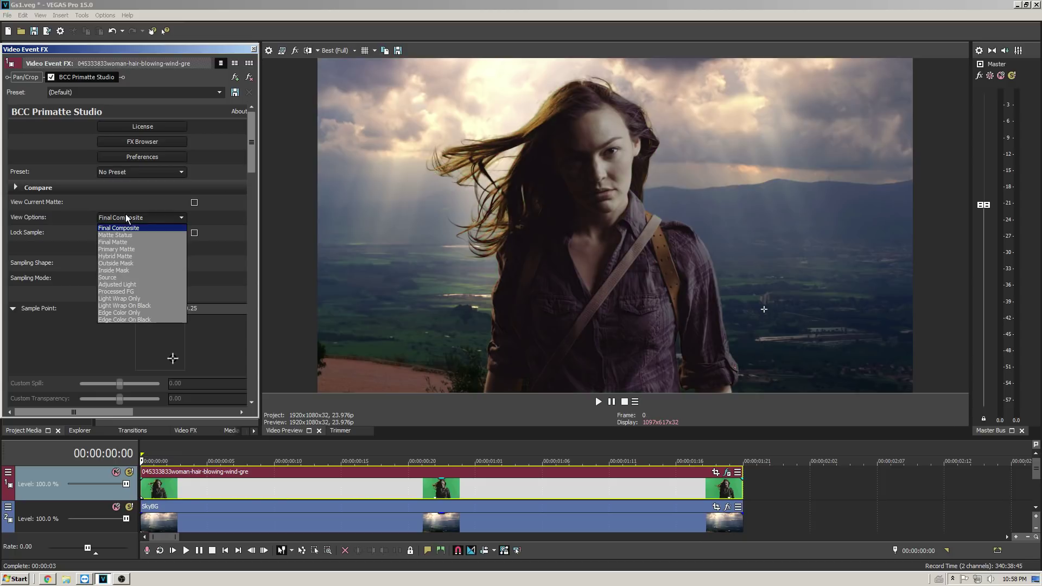
left_click(121, 243)
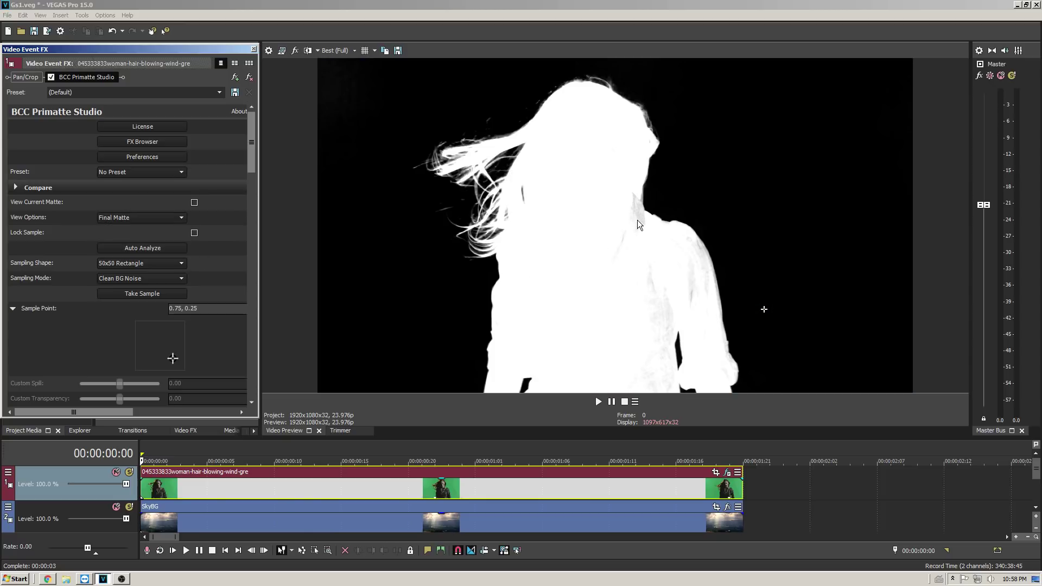
left_click(121, 218)
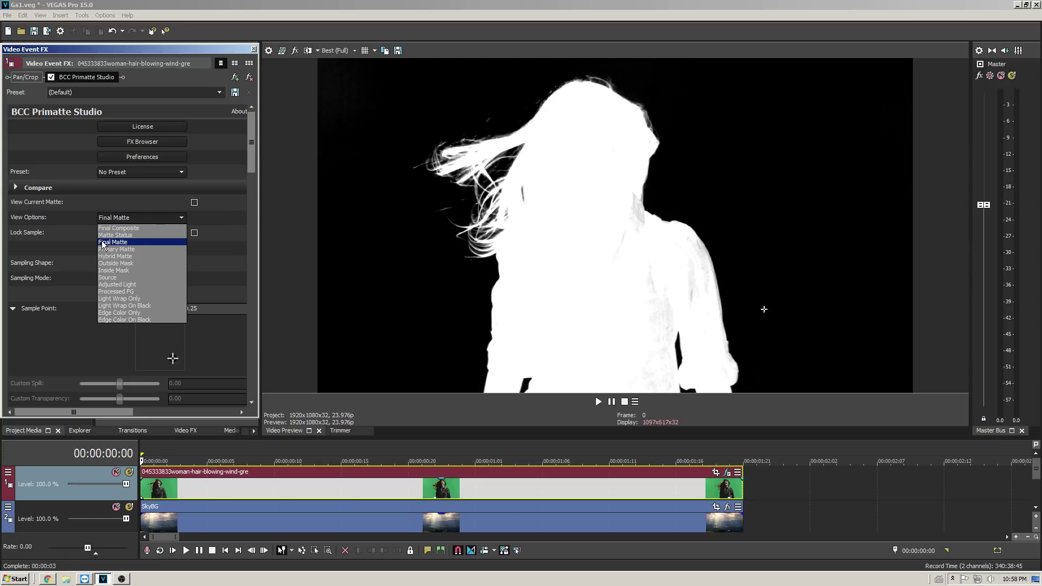
left_click(105, 236)
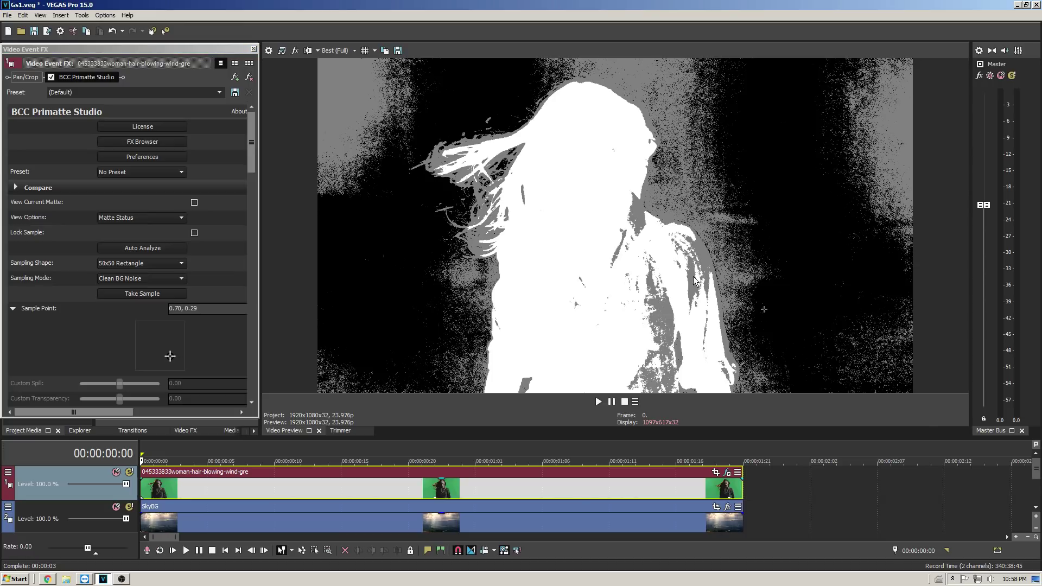
Step: Sample the noisy top-left background in Clean BG Noise mode and run Auto Analyze
left_click_drag(764, 309, 349, 92)
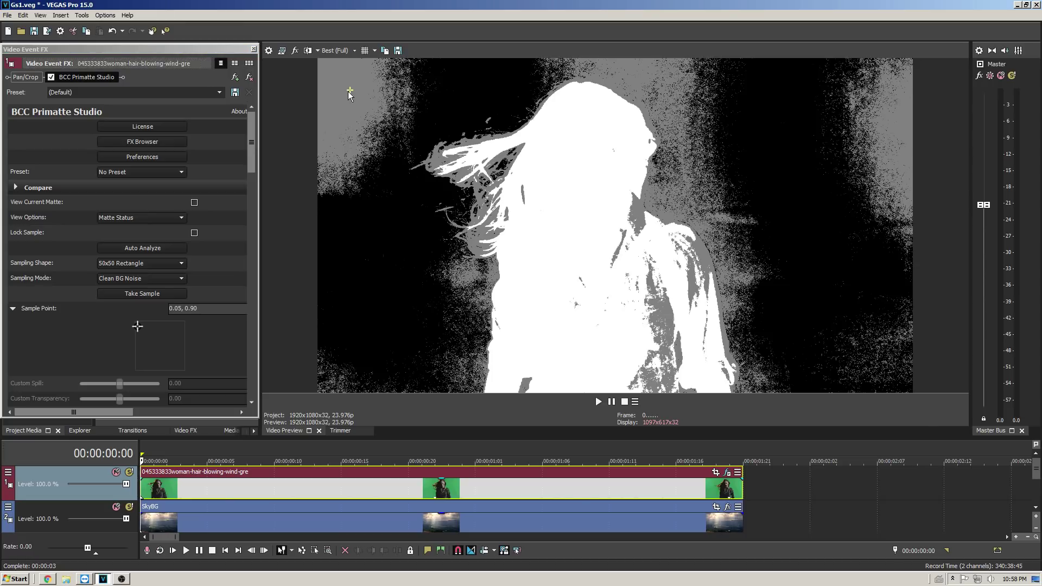
left_click(160, 293)
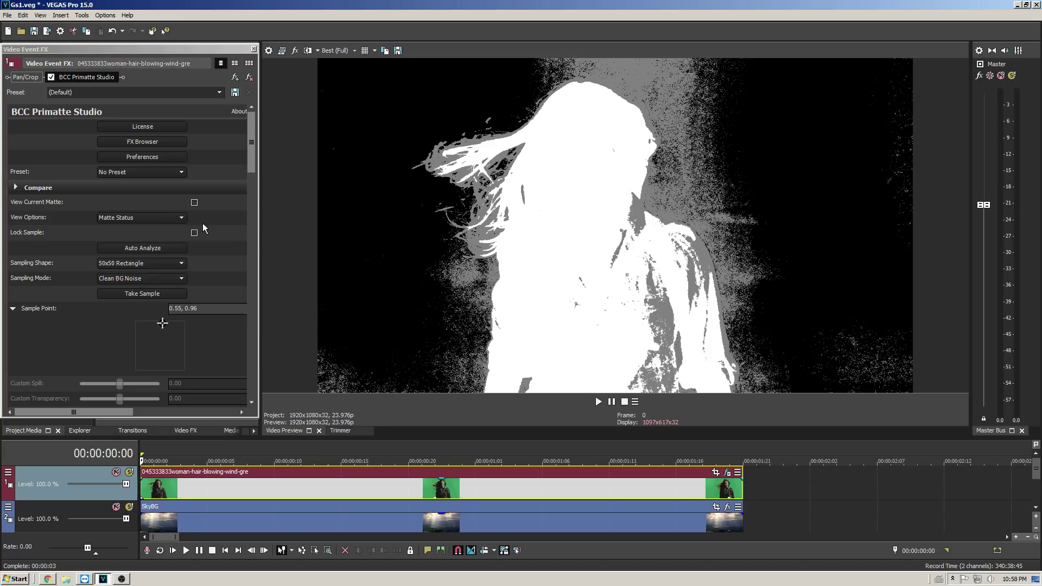
left_click(133, 248)
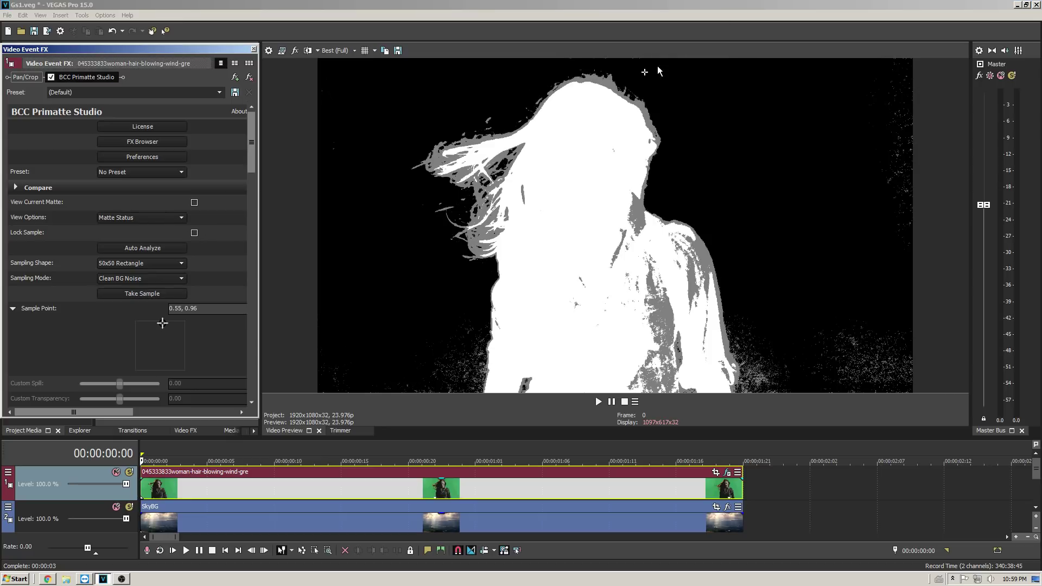
Step: Sample the woman's body in Clean FG Noise mode, then view the Final Matte
left_click(653, 314)
left_click(140, 277)
left_click(128, 309)
left_click(134, 293)
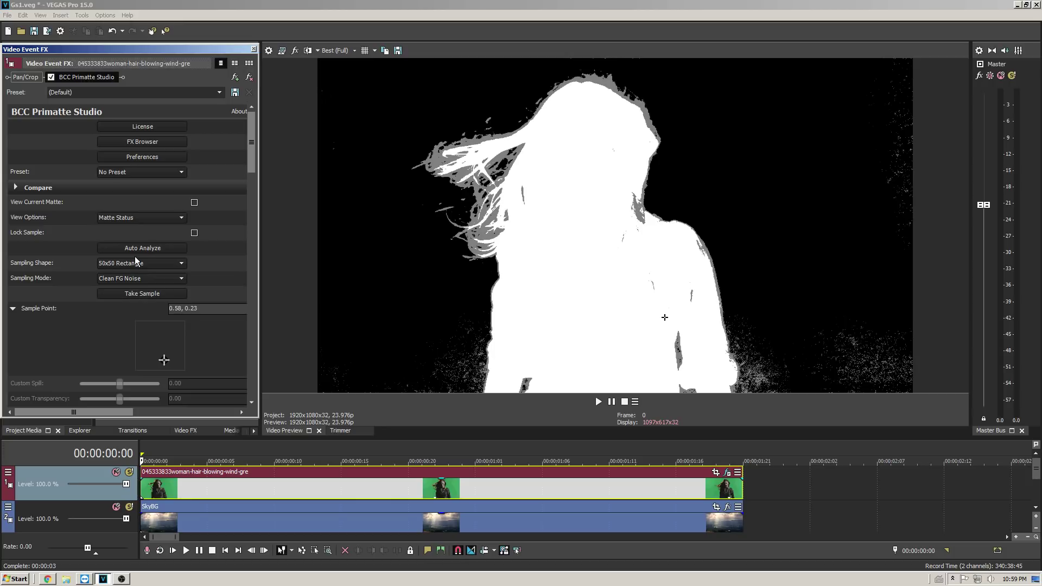
left_click(136, 218)
left_click(136, 242)
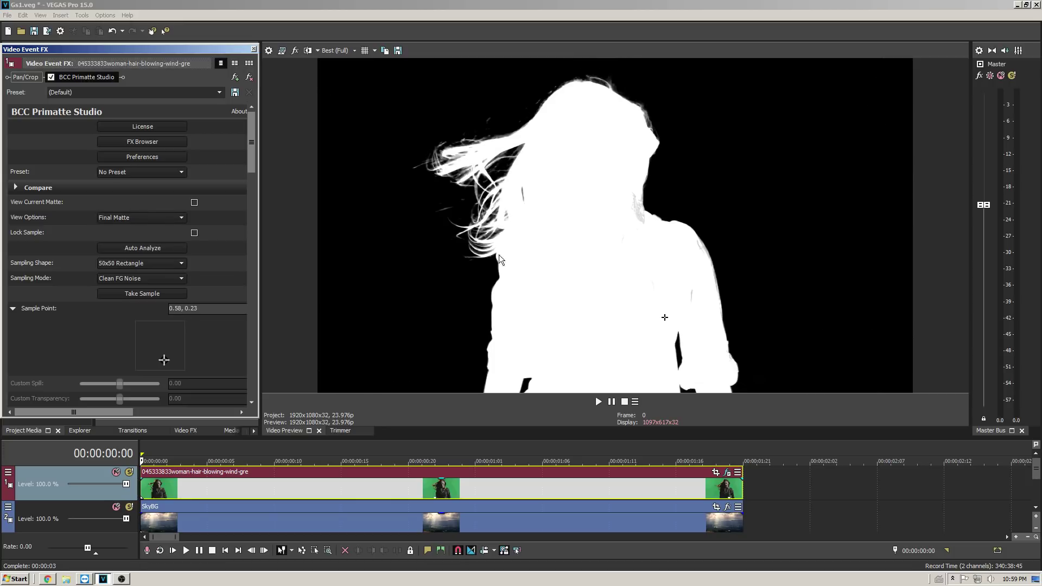
Step: Enable Matte Refinement with Shrink 0, Grow 78.23 and Gamma 0.75, then show Final Composite
left_click_drag(254, 125, 265, 322)
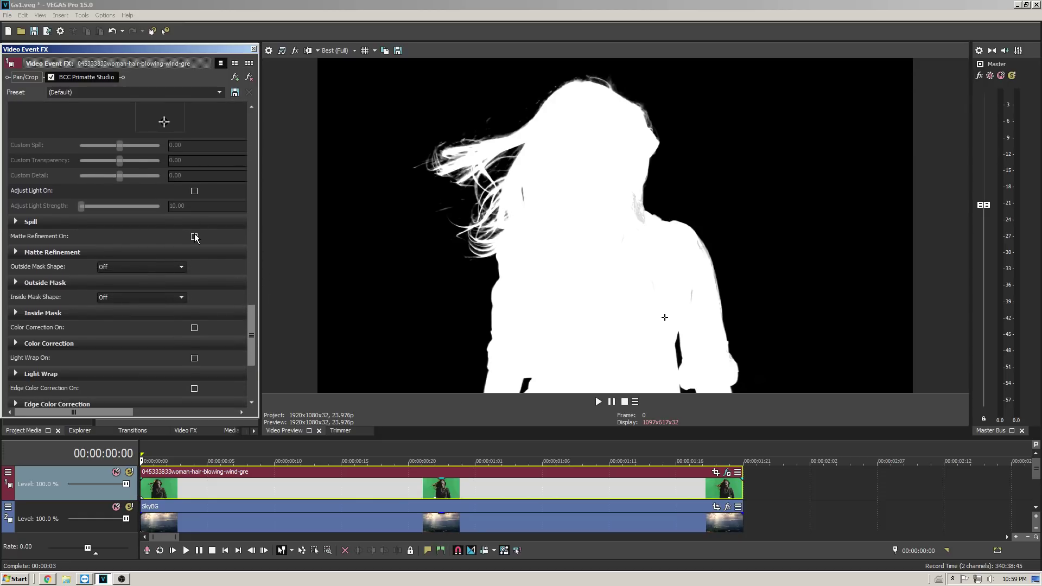
left_click(194, 237)
left_click(14, 252)
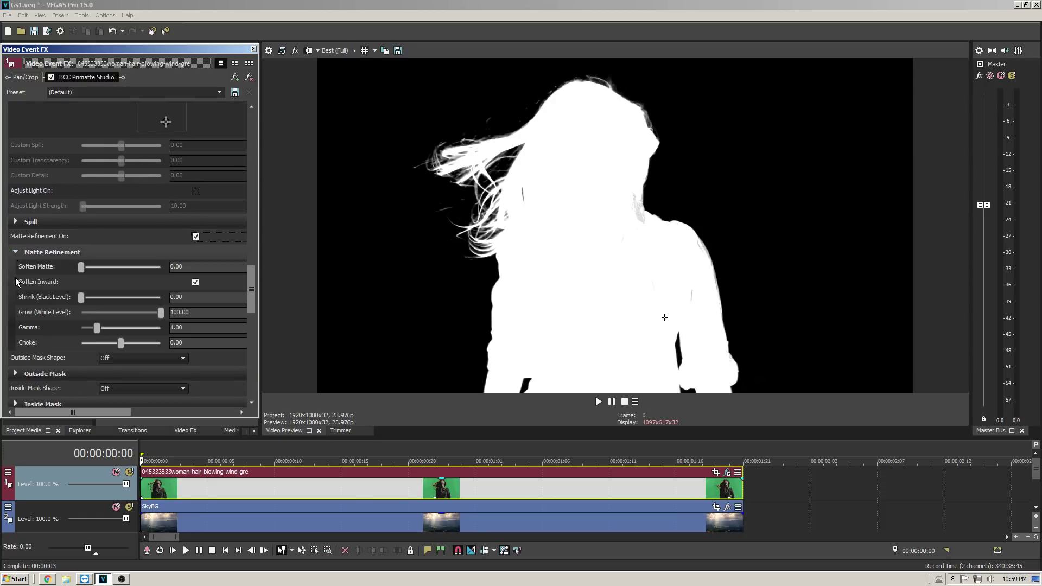
left_click_drag(137, 298, 68, 308)
left_click_drag(161, 311, 91, 327)
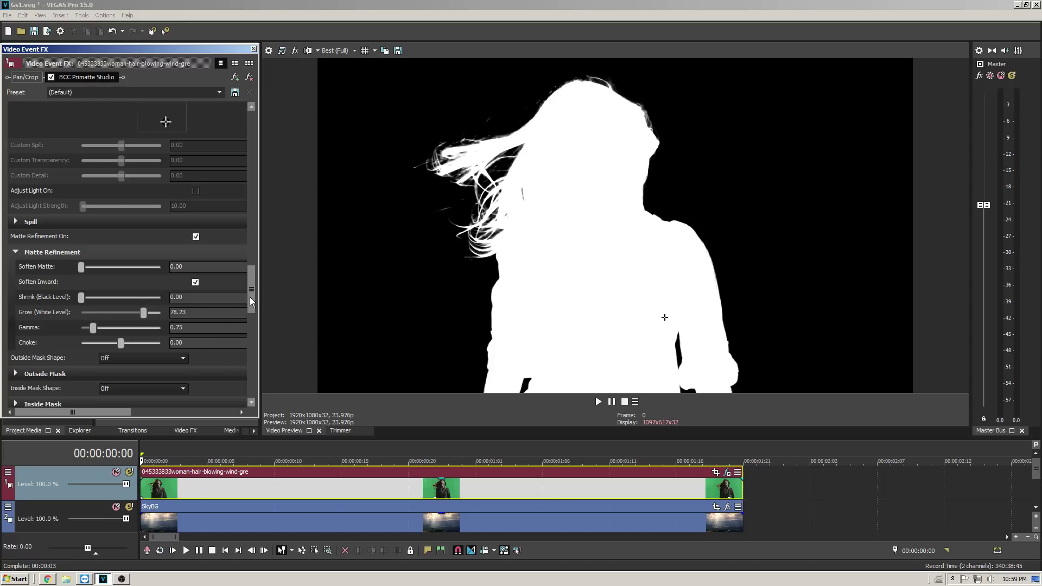
left_click_drag(250, 297, 243, 115)
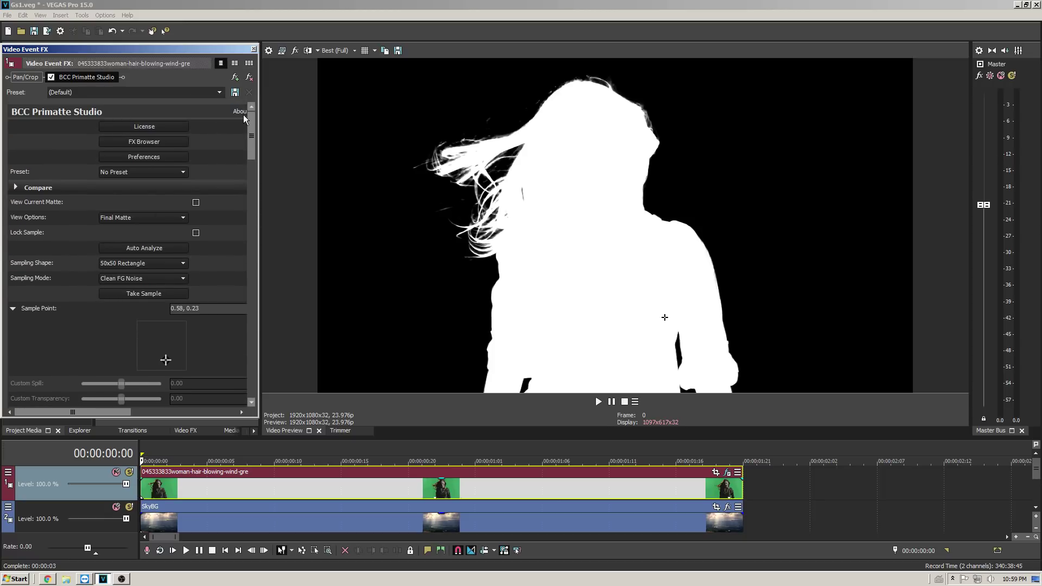
left_click(118, 218)
left_click(119, 228)
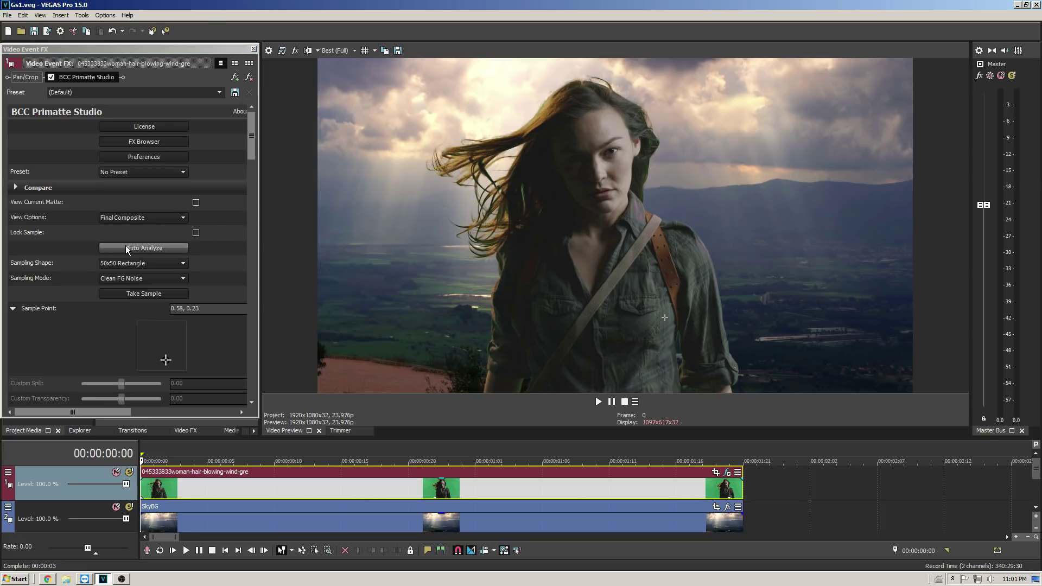
Step: Sample the green spill in the woman's hair using Spill Sponge with a 5x5 area
left_click(126, 279)
left_click(123, 326)
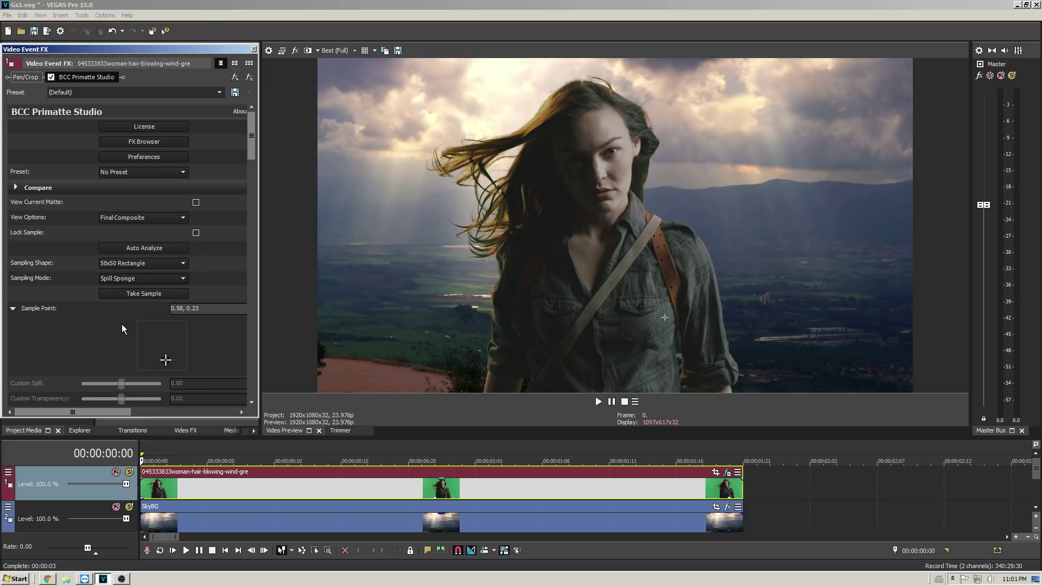
left_click(115, 264)
left_click(114, 276)
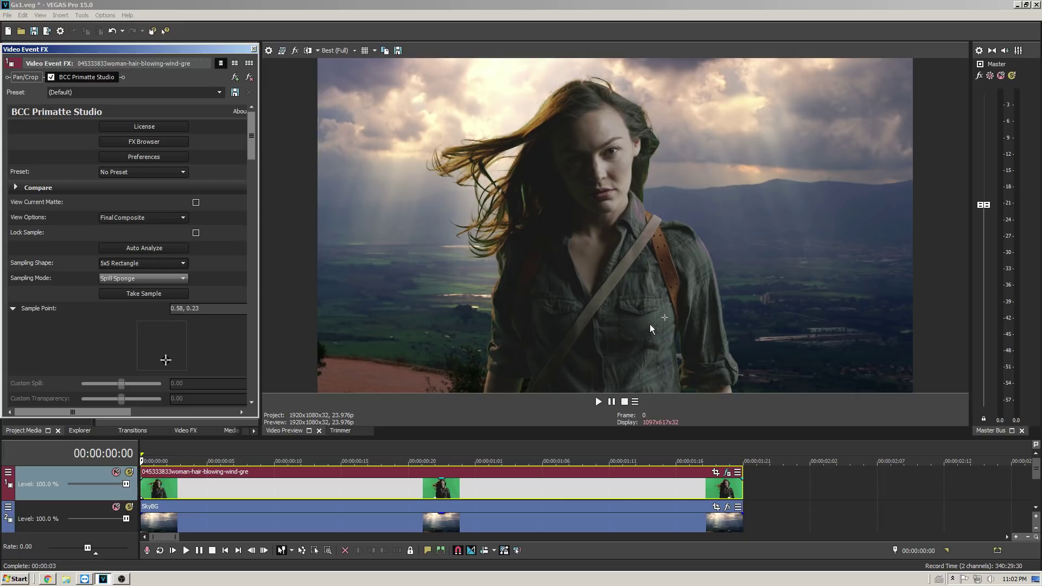
left_click_drag(663, 317, 500, 214)
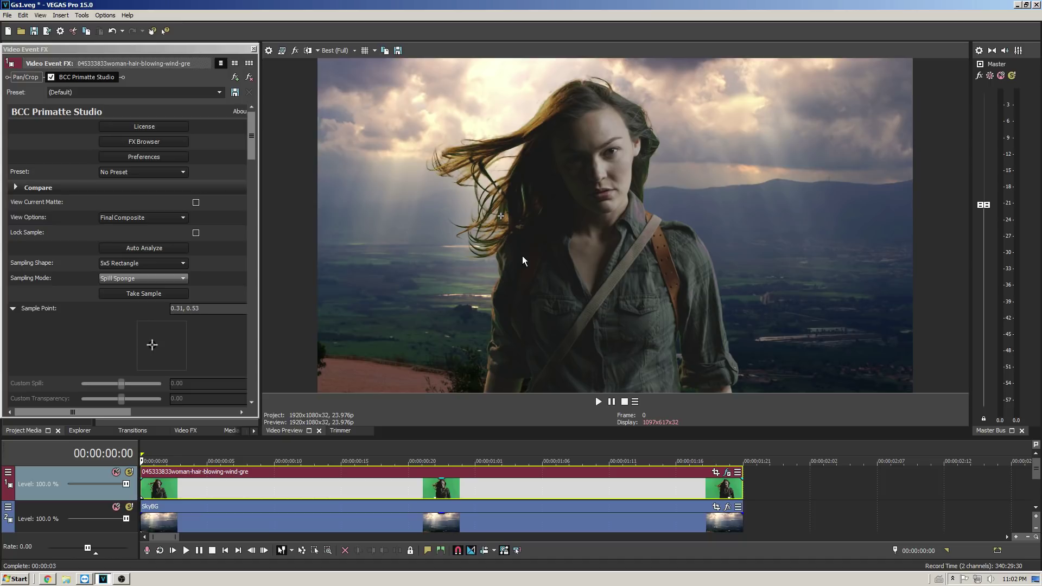
left_click(125, 293)
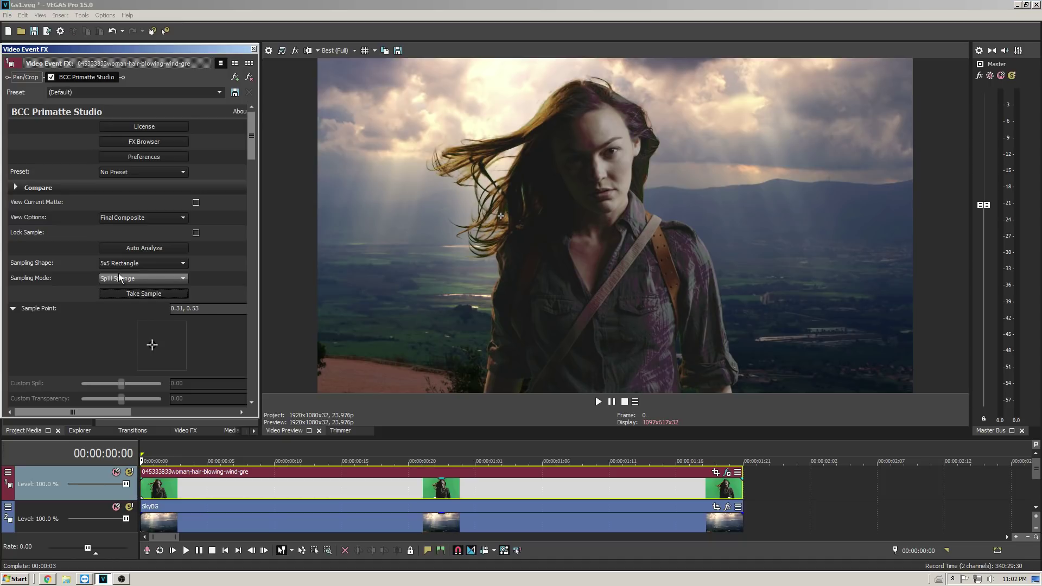
Step: Sample her shirt at 0.61, 0.44 using Spill+ with a 50x50 Rectangle
left_click(118, 274)
left_click(126, 346)
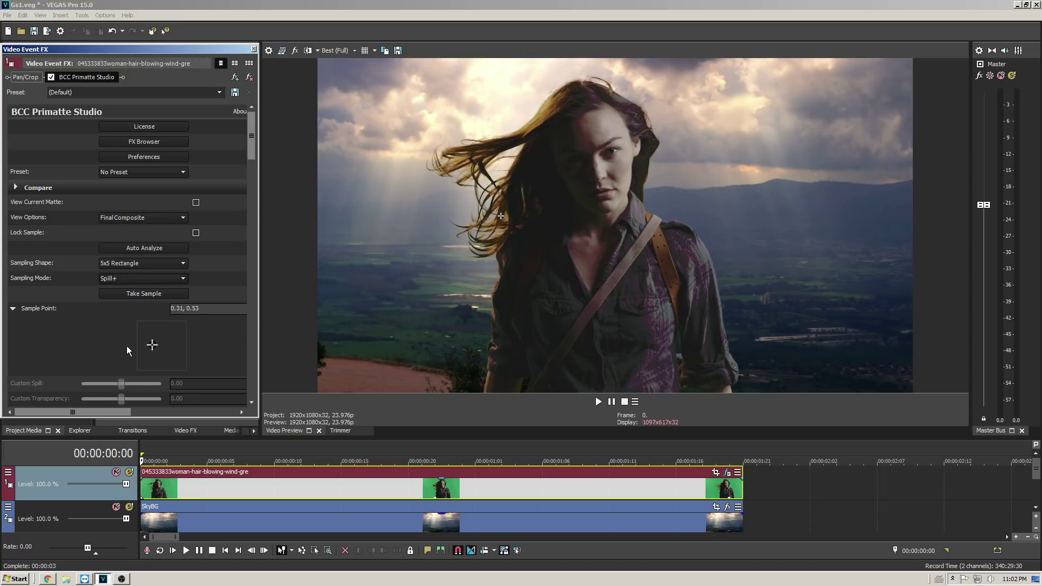
left_click_drag(499, 214, 647, 357)
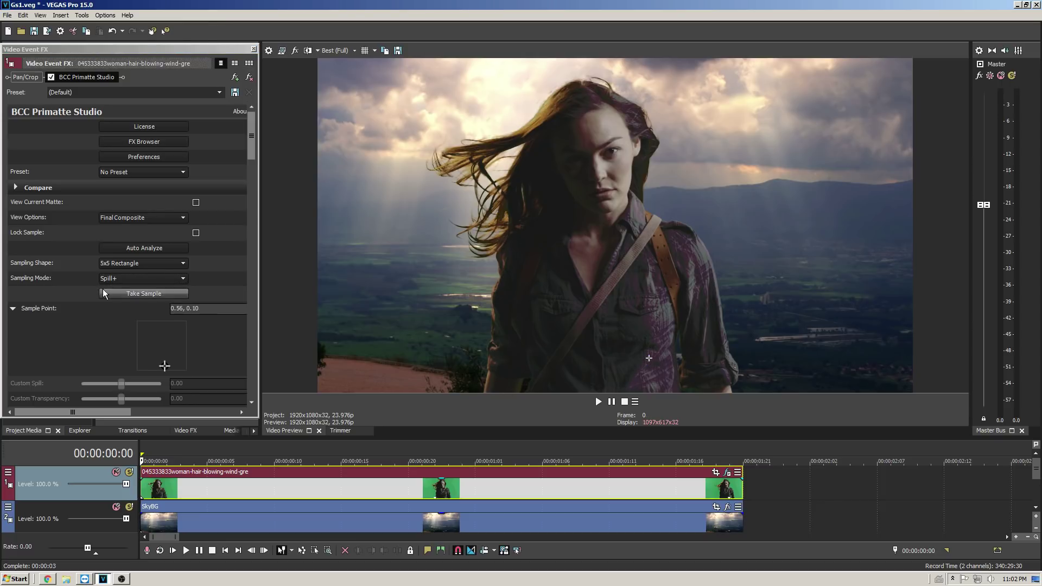
left_click(116, 263)
left_click(117, 288)
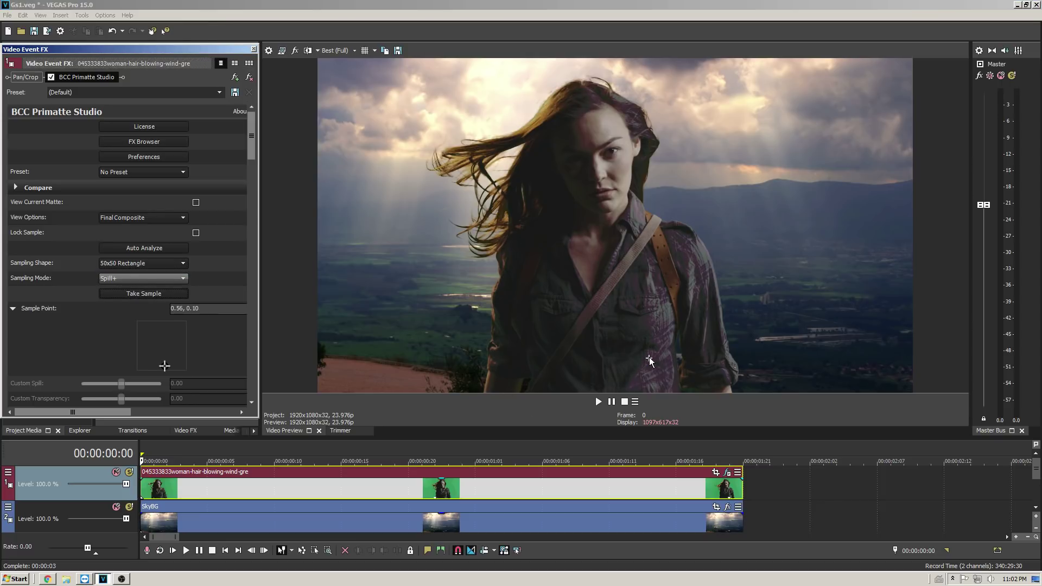
mouse_move(650, 359)
left_mouse_down()
mouse_move(686, 268)
mouse_move(682, 246)
left_mouse_up()
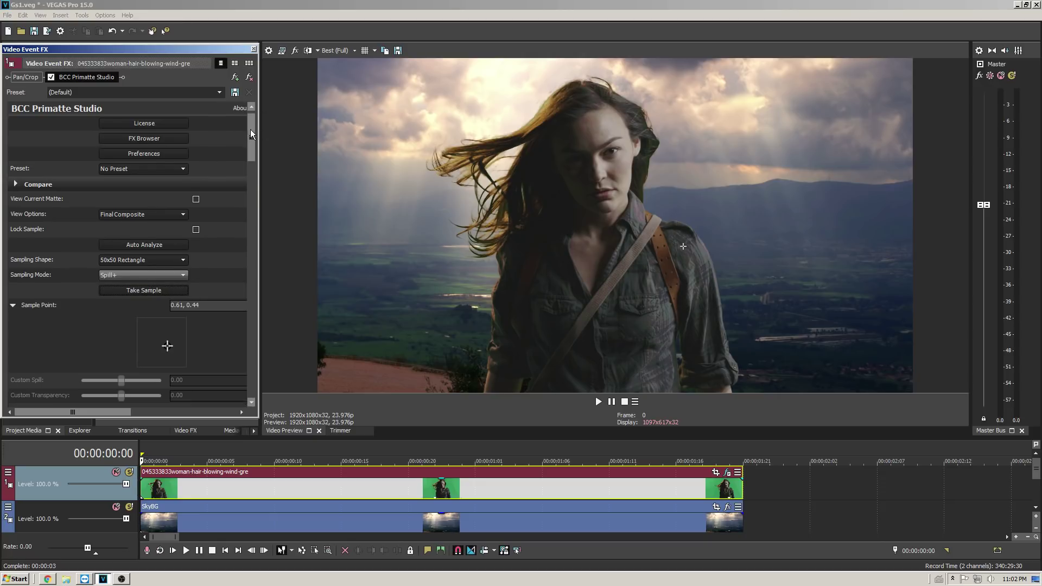
Step: Enable Primatte colour correction with contrast 15.65, toggling it off and on to compare
left_click_drag(250, 129, 252, 371)
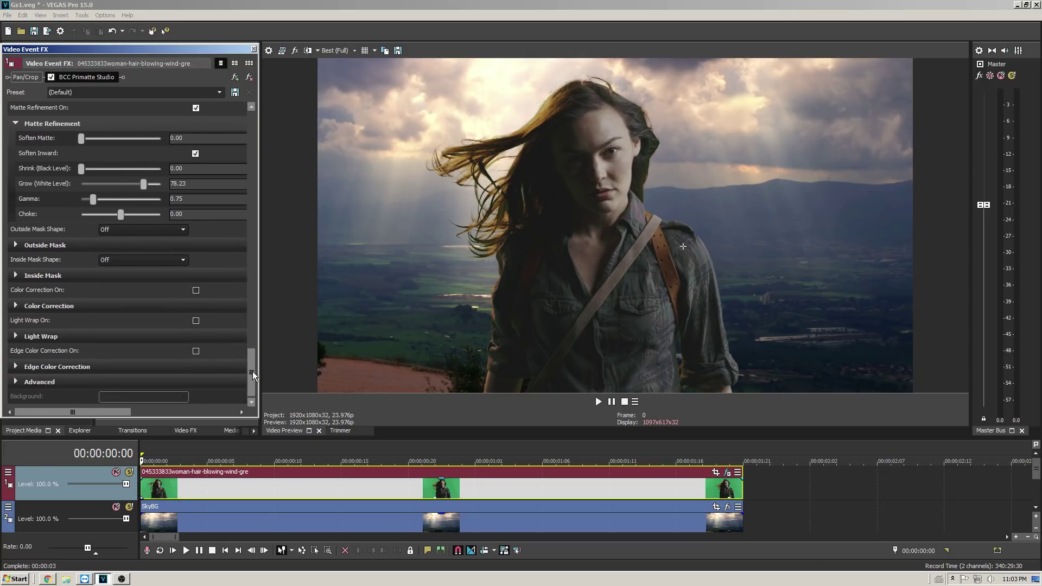
left_click(196, 291)
left_click(17, 306)
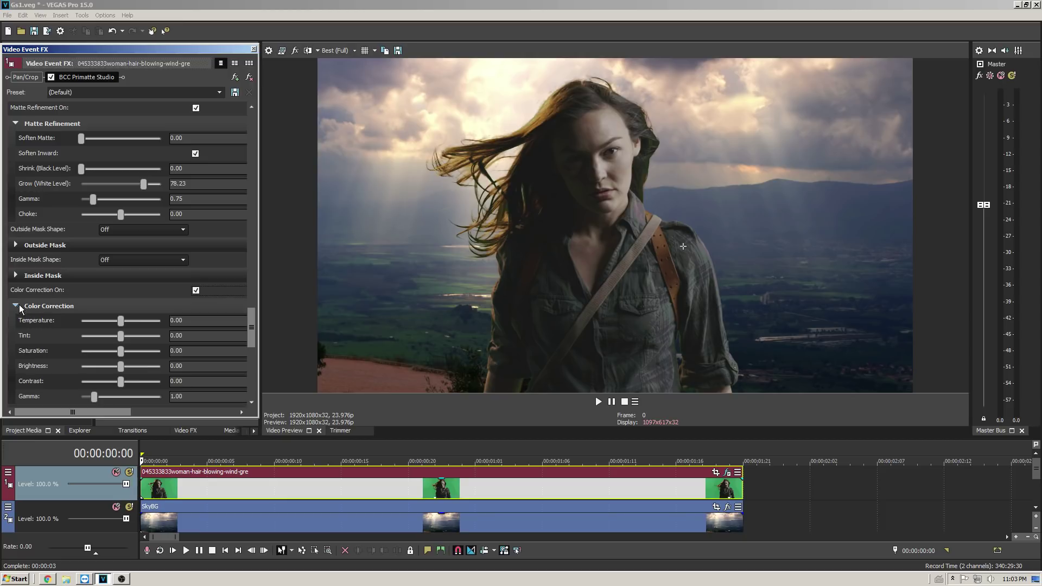
left_click_drag(120, 378, 98, 395)
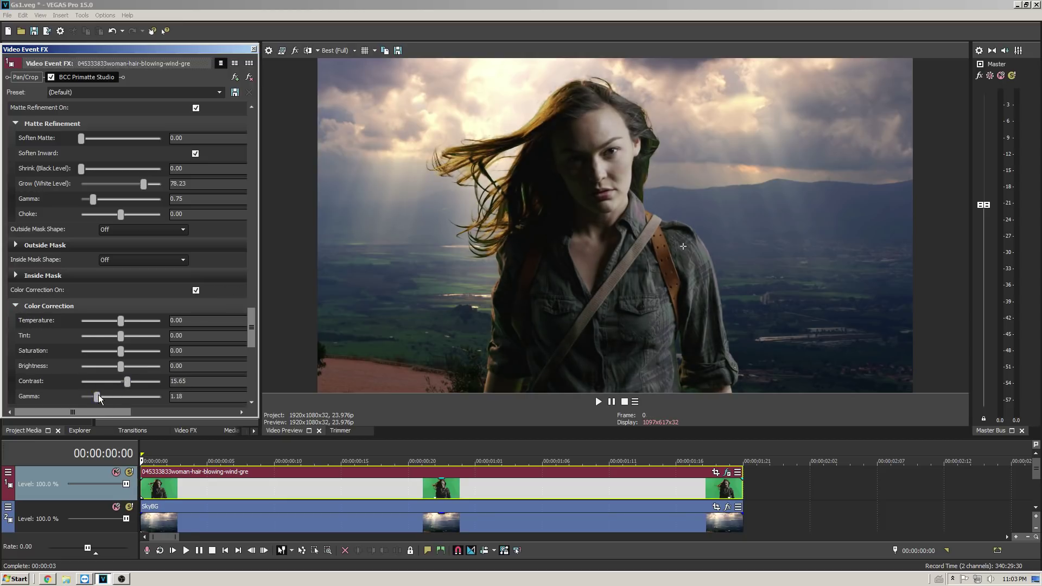
left_click(195, 291)
left_click(195, 292)
Step: Turn on Edge Color Correction, widening and darkening the edge band around the hair
left_click_drag(250, 325, 255, 389)
left_click(15, 367)
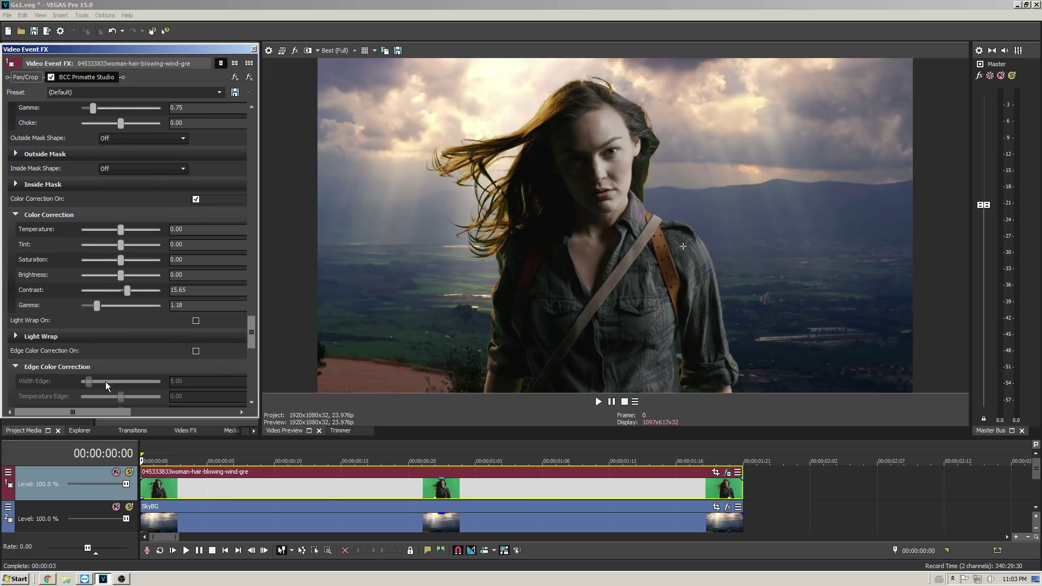
left_click(196, 351)
left_click_drag(253, 327, 252, 375)
left_click_drag(121, 337, 93, 340)
left_click_drag(88, 275, 104, 276)
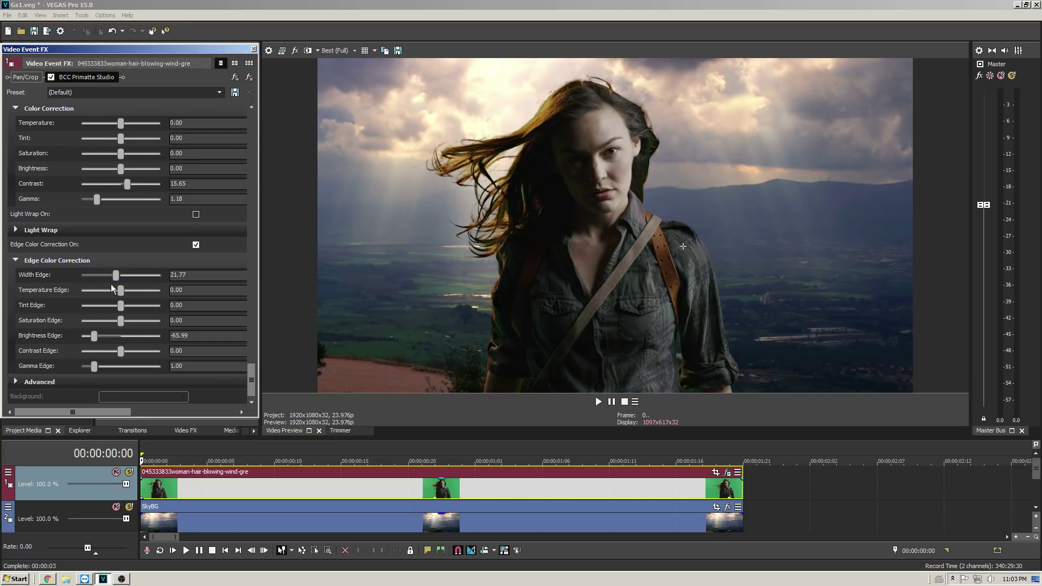
scroll(135, 244, "up", 15)
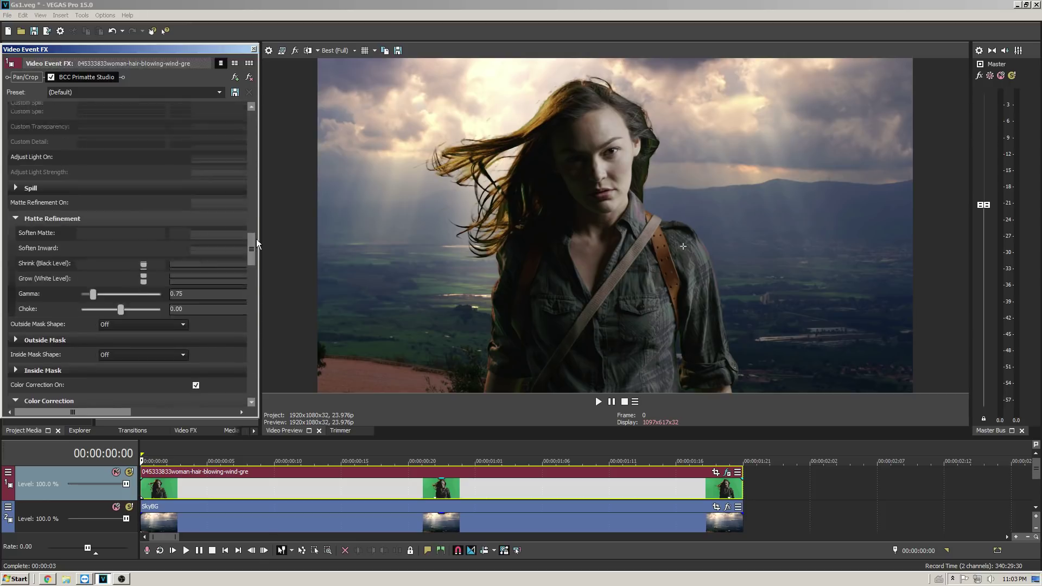
Step: Toggle the Primatte effect off and on to compare the key over the sky
left_click(50, 77)
left_click(50, 77)
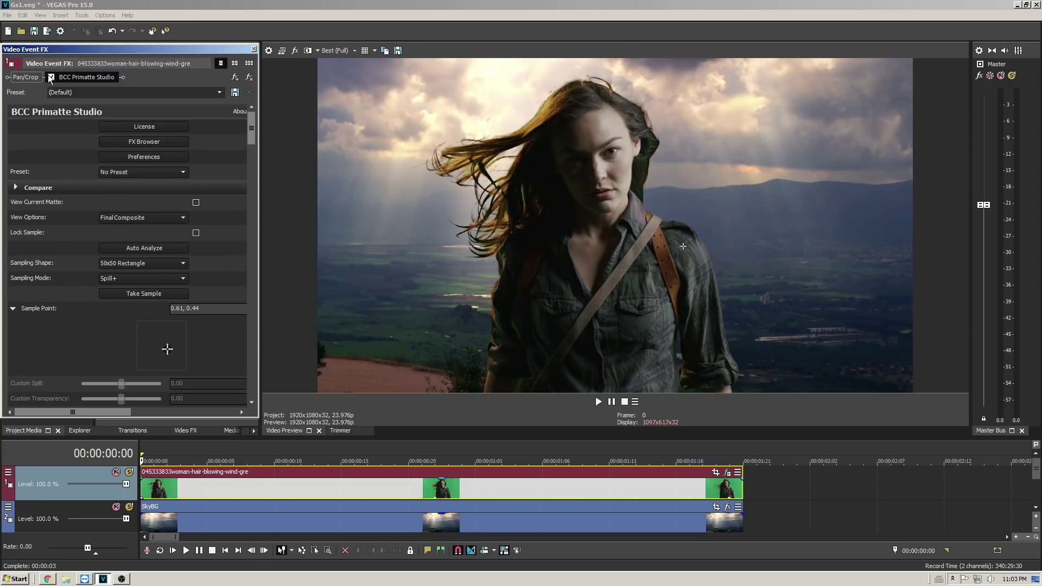
left_click(50, 78)
left_click(50, 77)
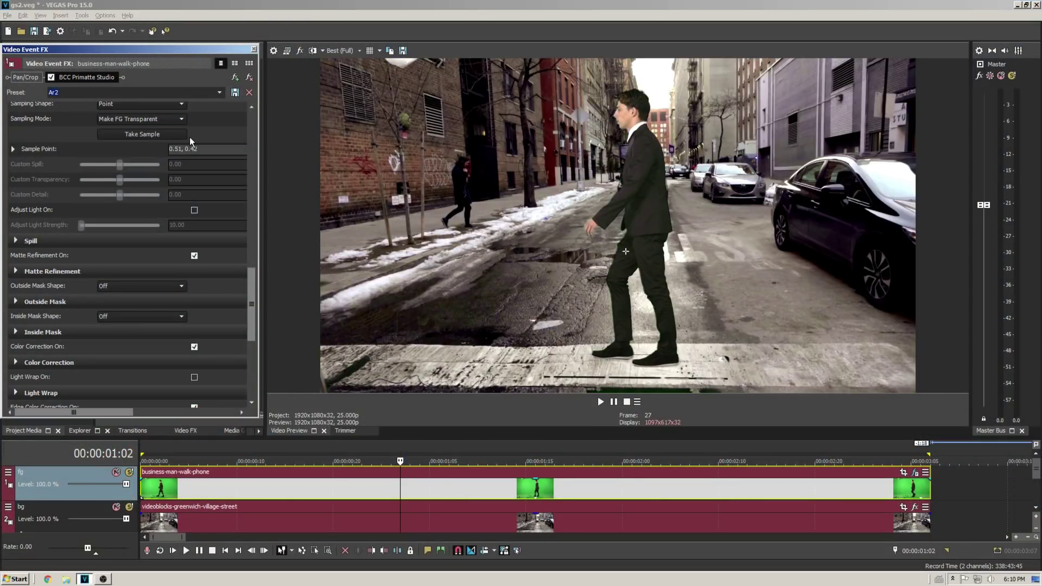
Step: Toggle the businessman's key off and on to compare against the raw green screen
left_click(50, 77)
left_click(50, 77)
scroll(167, 157, "up", 1)
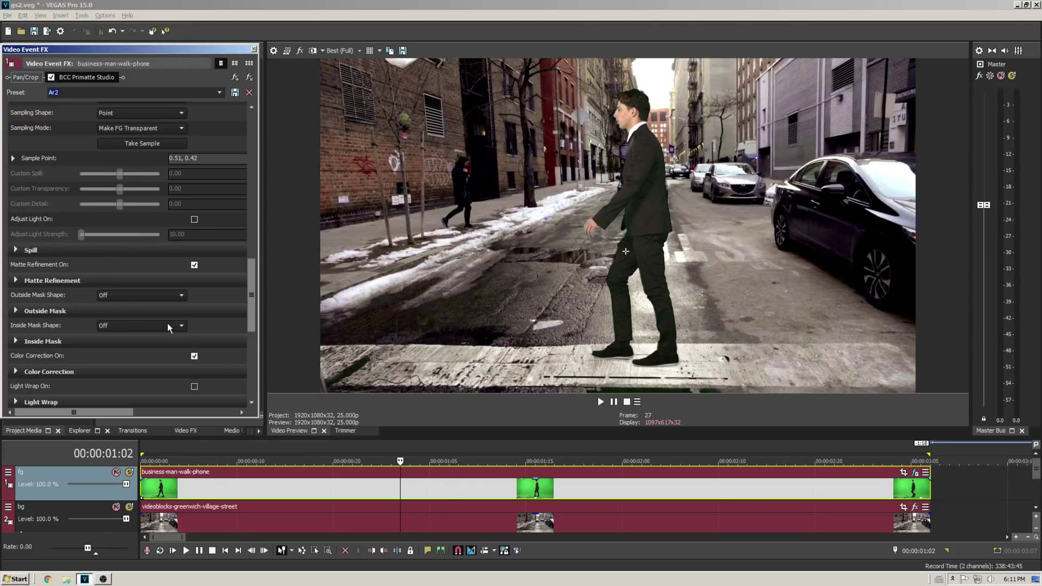
Step: Set Outside Mask Shape to Mocha Mask and launch Mocha on the clip
left_click(108, 296)
left_click(109, 323)
left_click(15, 311)
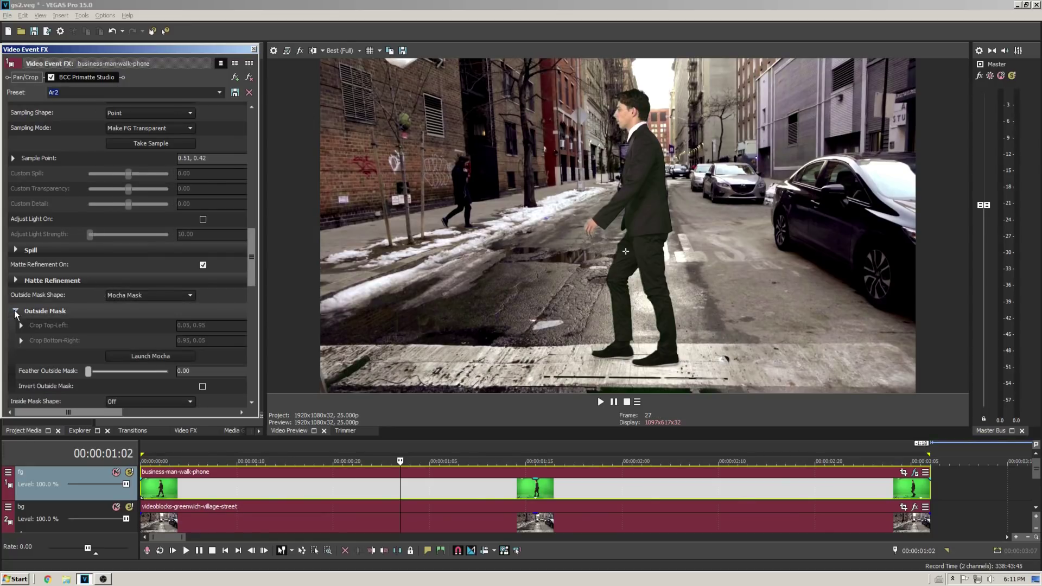
left_click(161, 356)
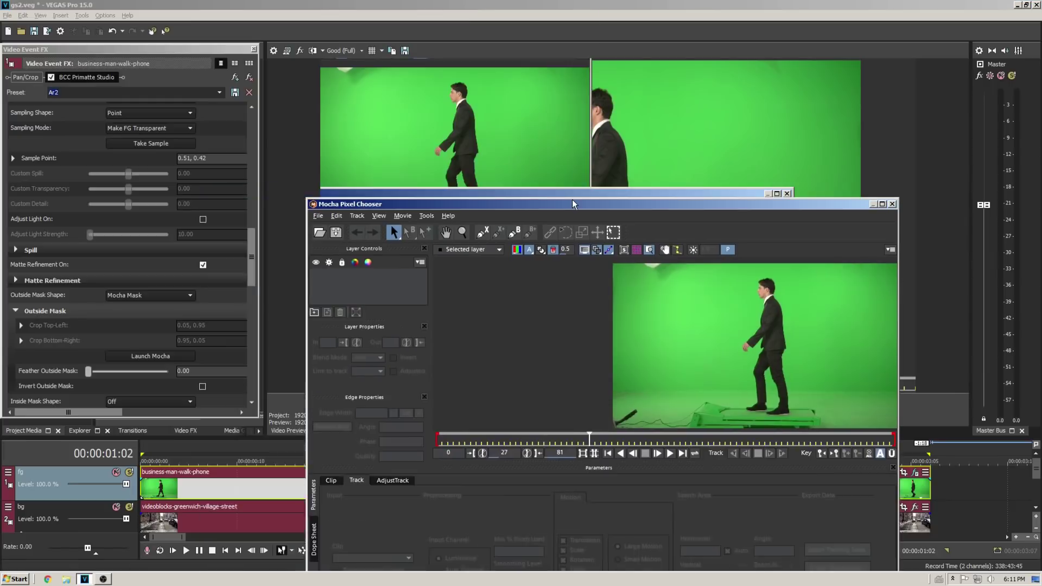
Step: Maximize Mocha and draw a closed X-spline mask around the walking businessman
left_click_drag(573, 204, 317, 56)
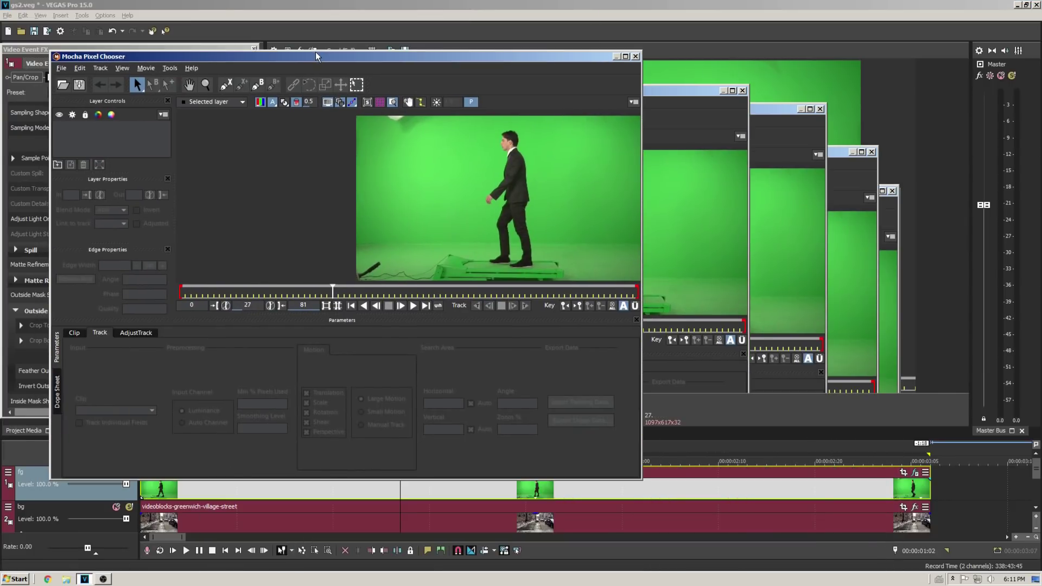
left_click(625, 57)
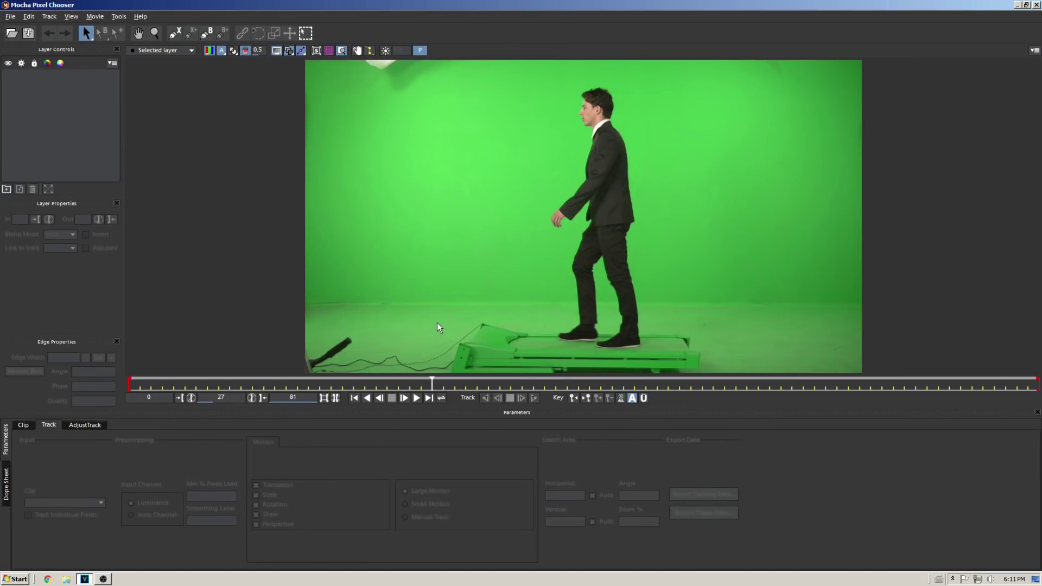
left_click(179, 33)
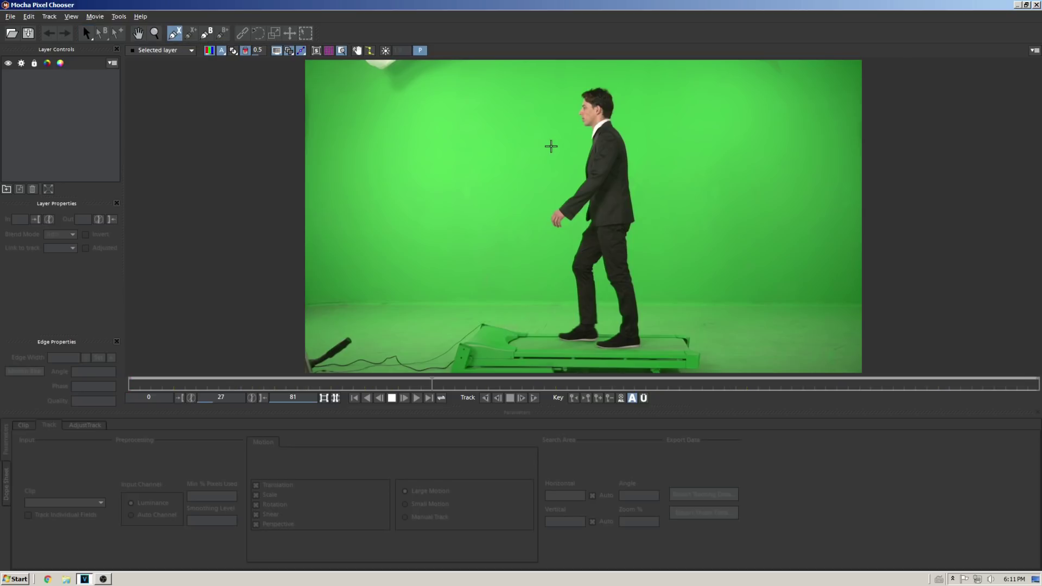
left_click(563, 81)
left_click(487, 174)
left_click(418, 271)
left_click(484, 321)
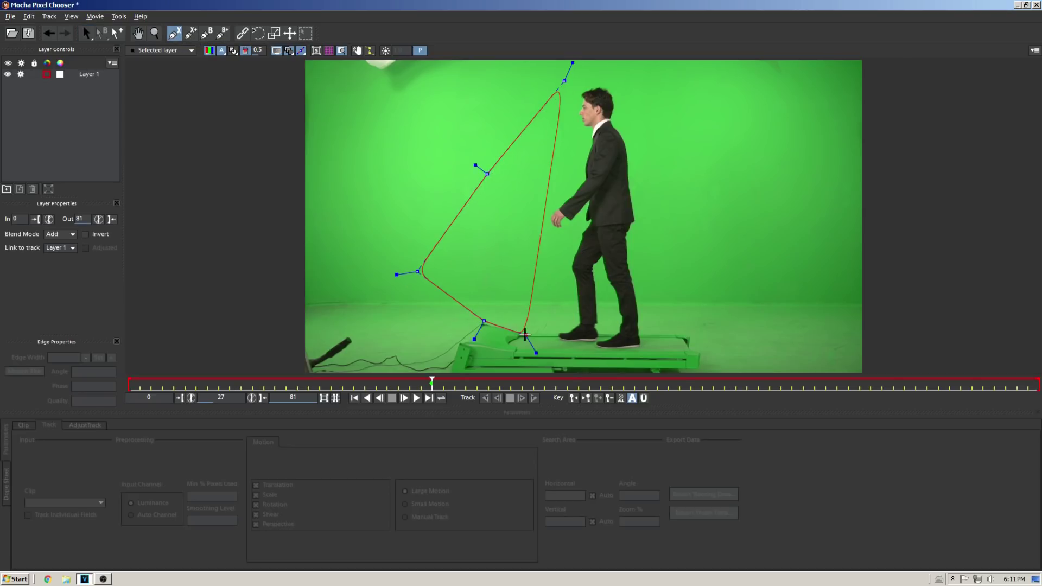
left_click(526, 335)
left_click(526, 353)
left_click(669, 352)
left_click(660, 336)
left_click(766, 254)
left_click(737, 83)
left_click(587, 66)
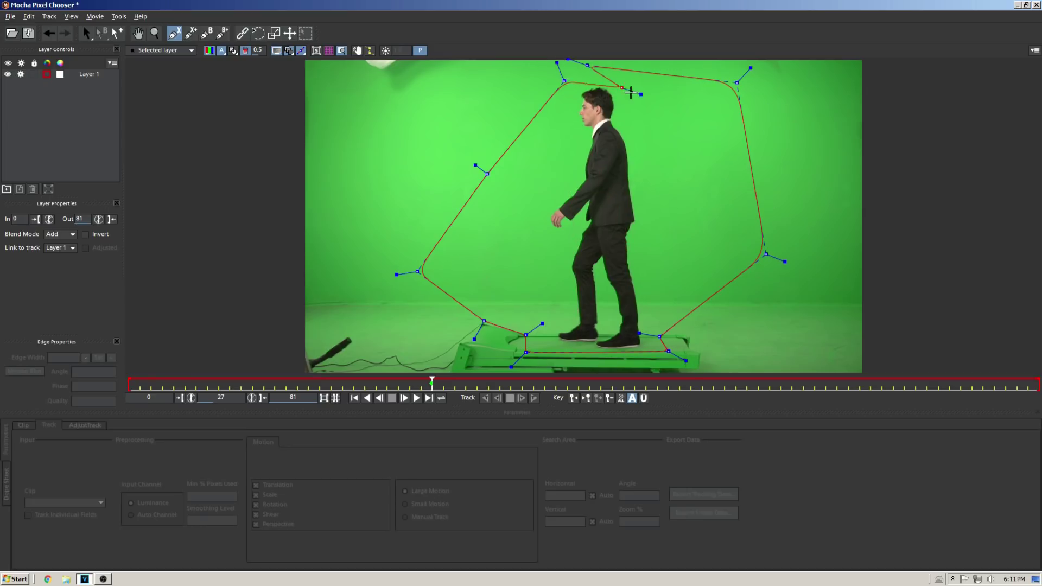
left_click(564, 81)
Step: Set the mask layer colour to red and invert the mask
left_click(234, 50)
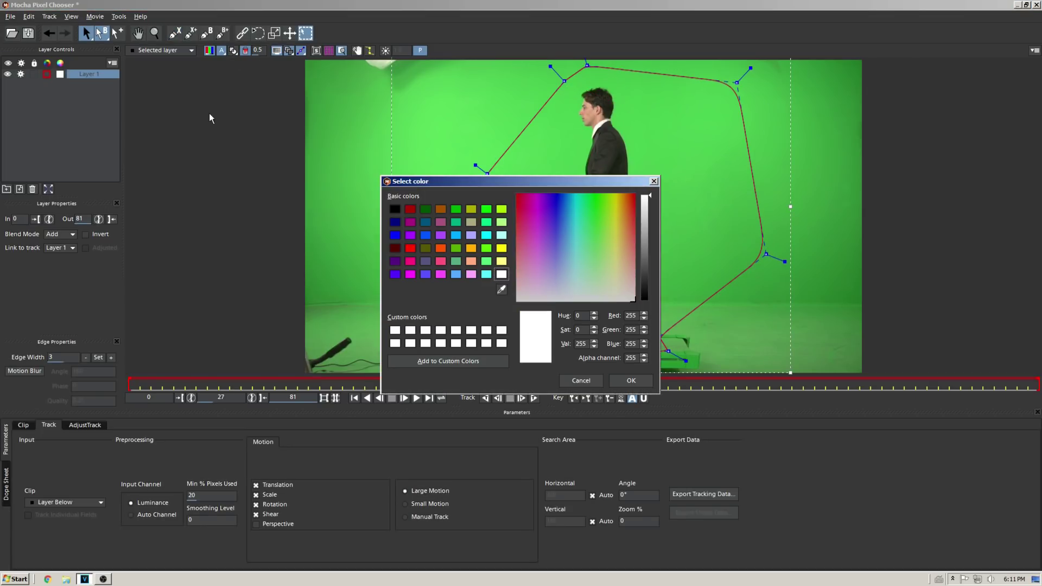
double_click(411, 209)
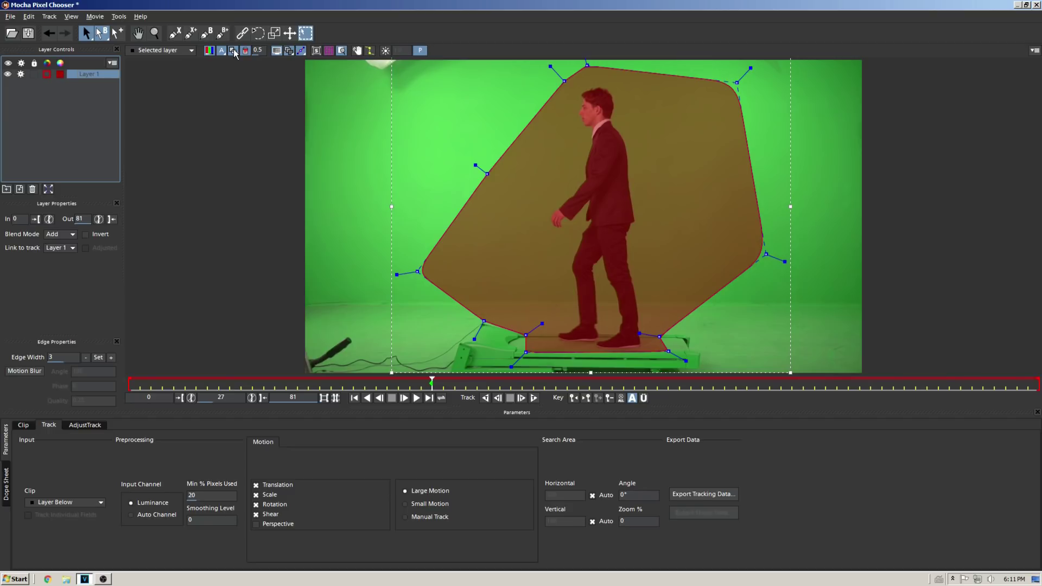
left_click(100, 234)
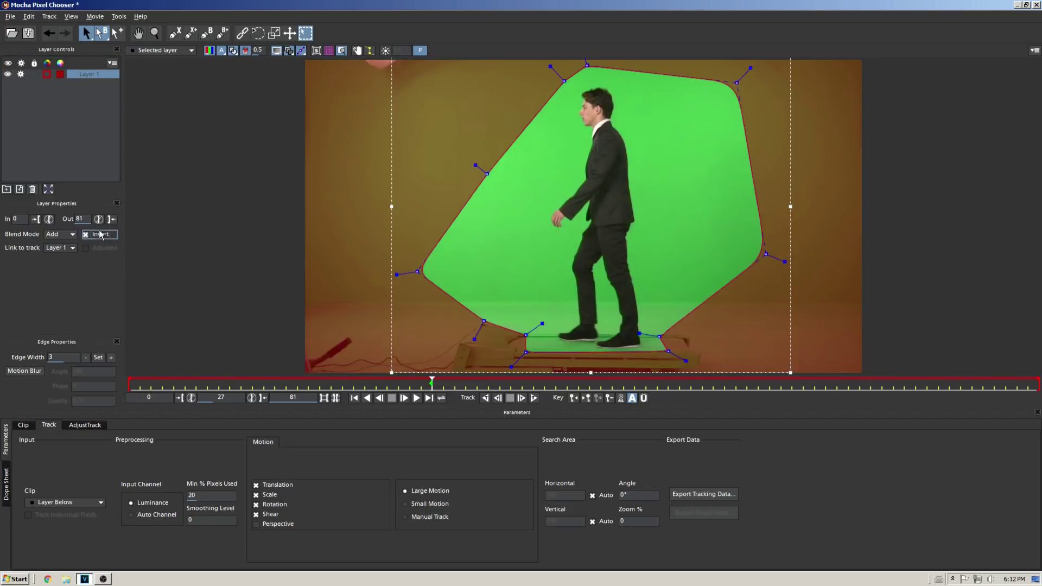
Step: Give the mask an edge width of 3 and adjust its bottom vertices
left_click(366, 370)
left_click(99, 358)
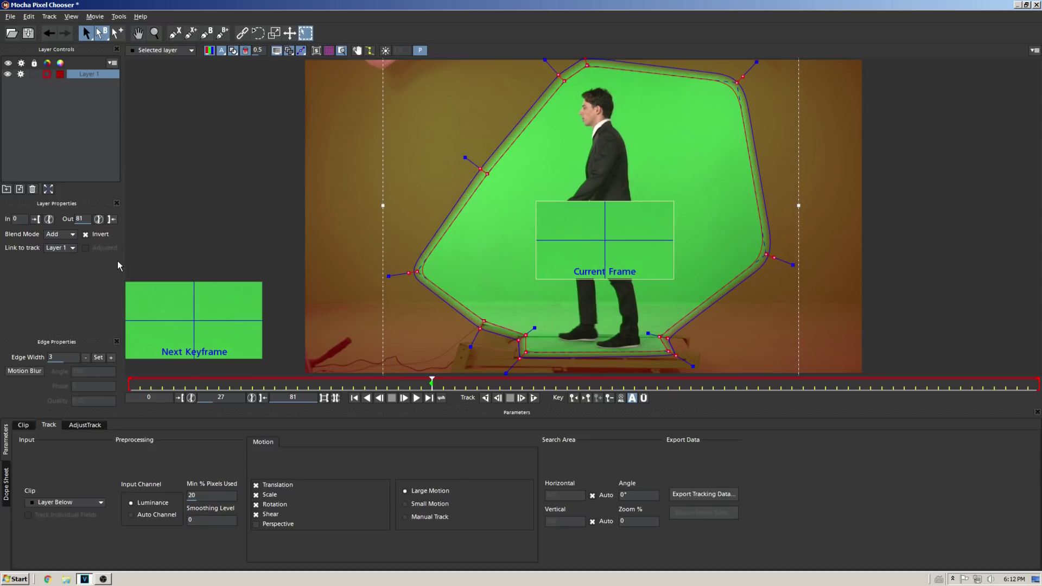
left_click_drag(520, 338, 535, 331)
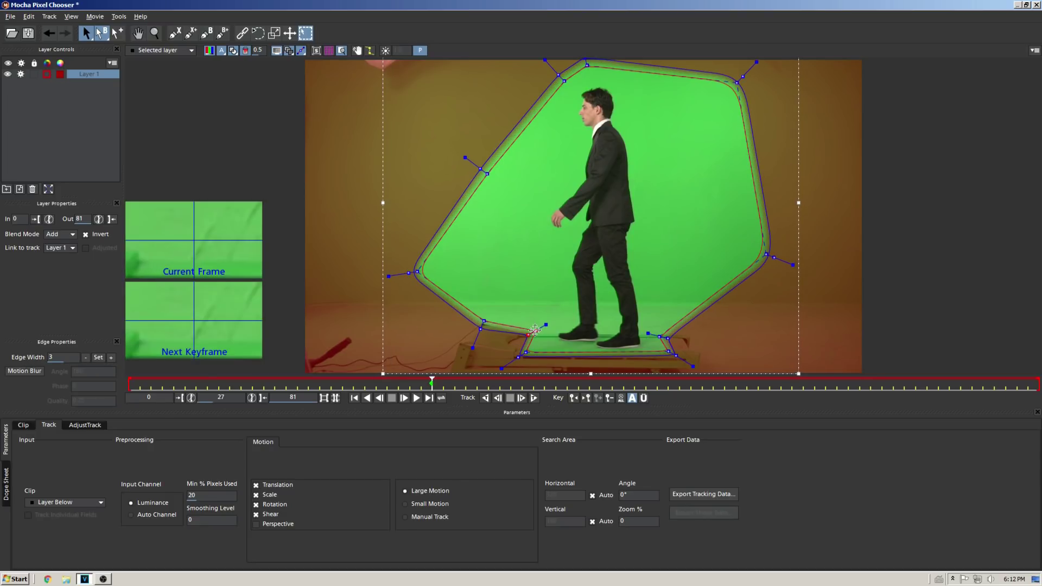
left_click(660, 337)
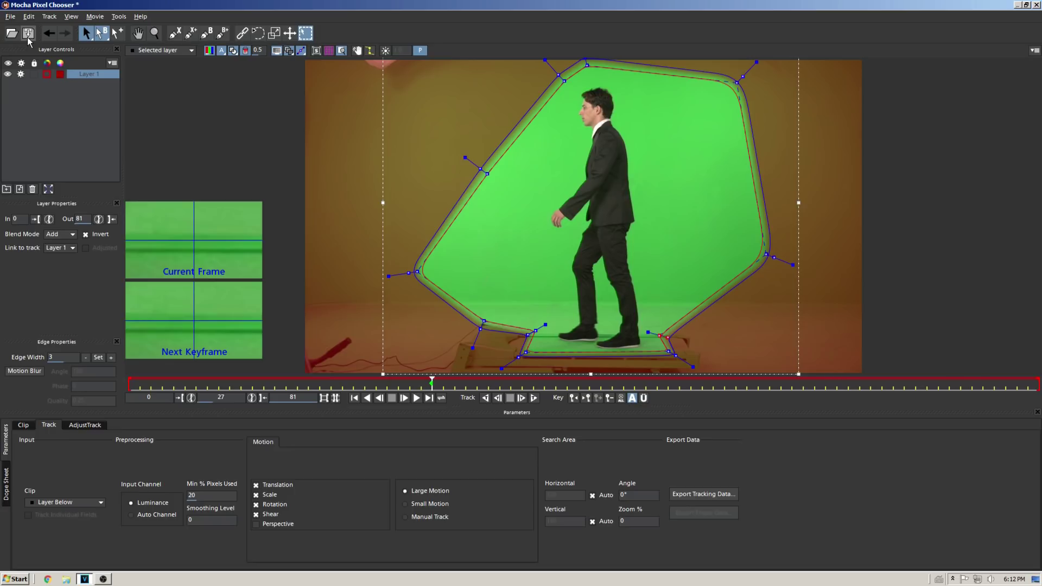
Step: Save the Mocha mask, reset Outside Mask Shape to Mocha Mask, and check frame 00:00:01:10
left_click(27, 36)
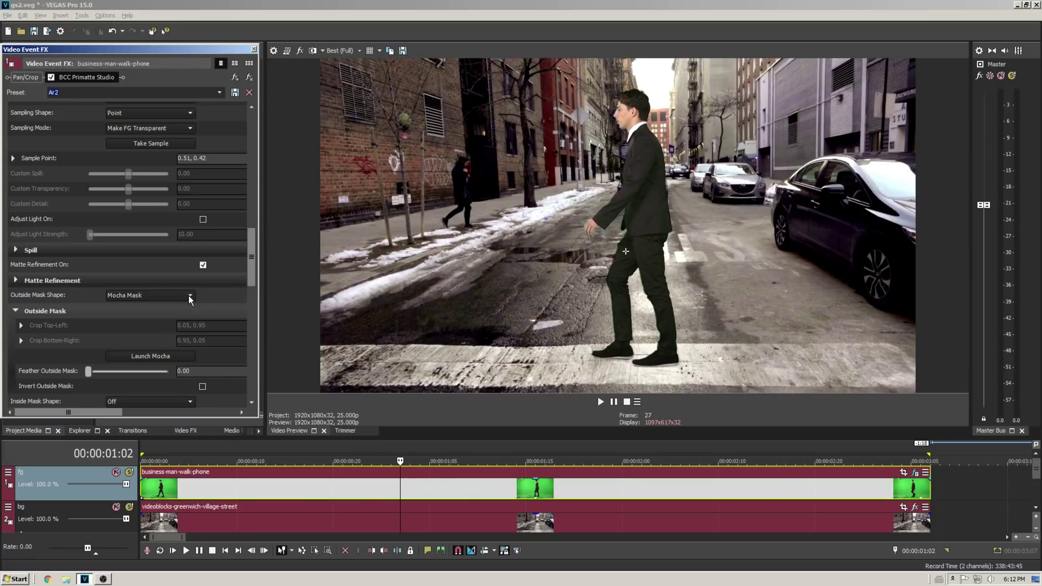
left_click(128, 299)
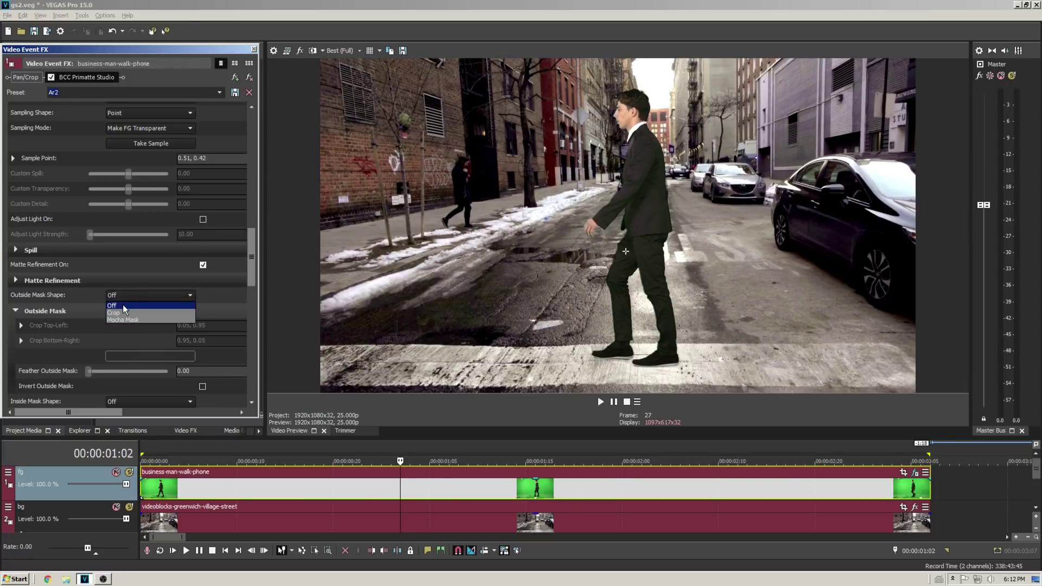
left_click(125, 306)
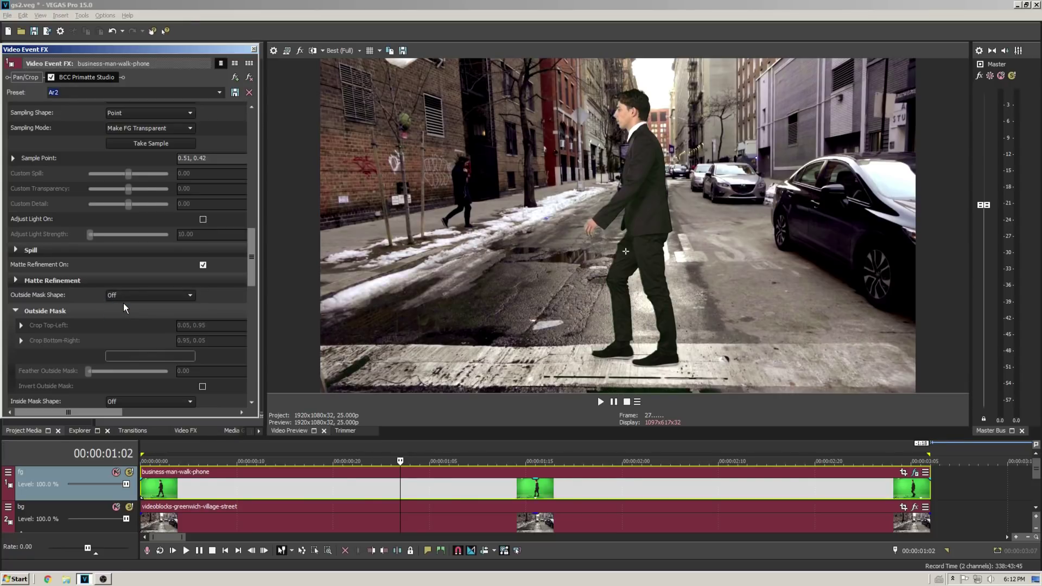
left_click(127, 297)
left_click(126, 318)
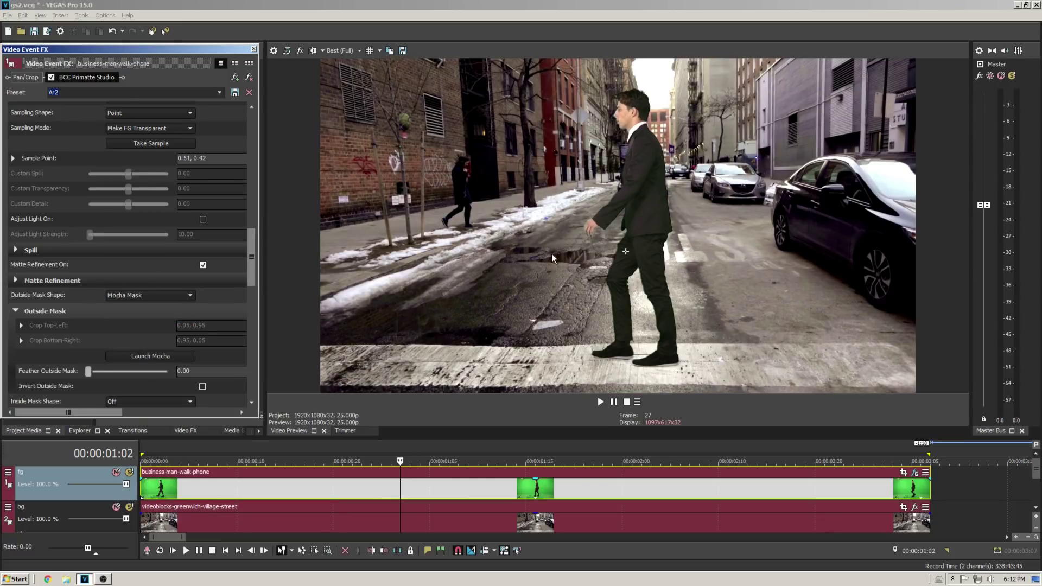
left_click(458, 458)
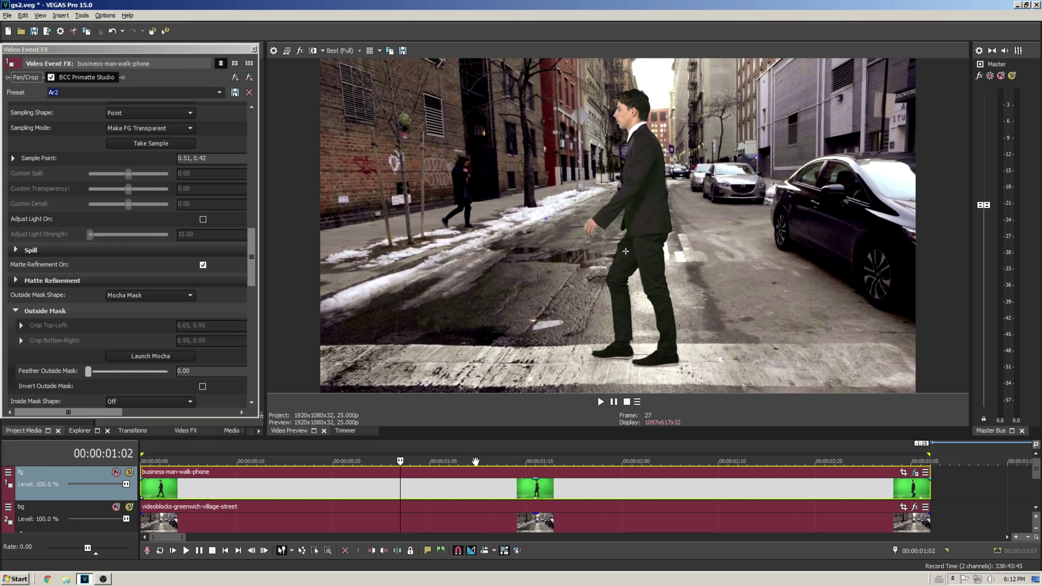
left_click(476, 454)
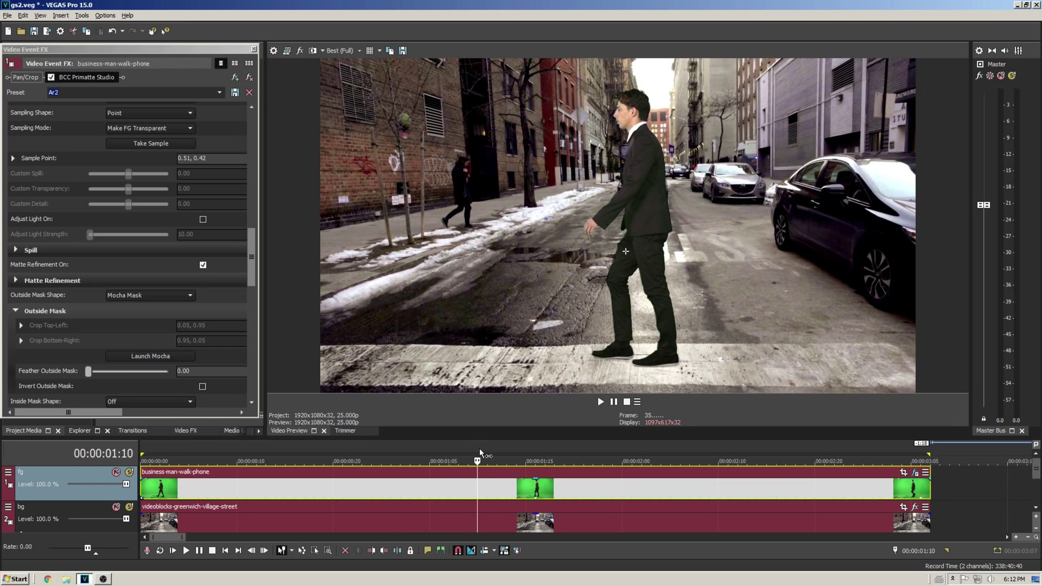